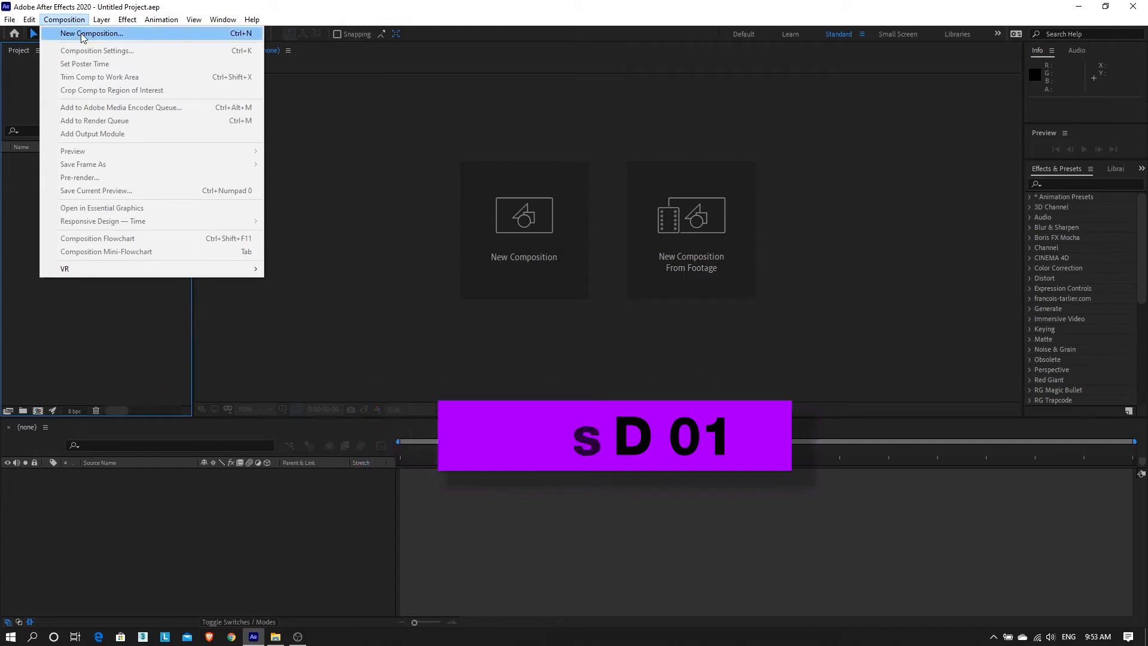
Open the new-composition settings twice and cancel both times, leaving the project empty.
click(83, 34)
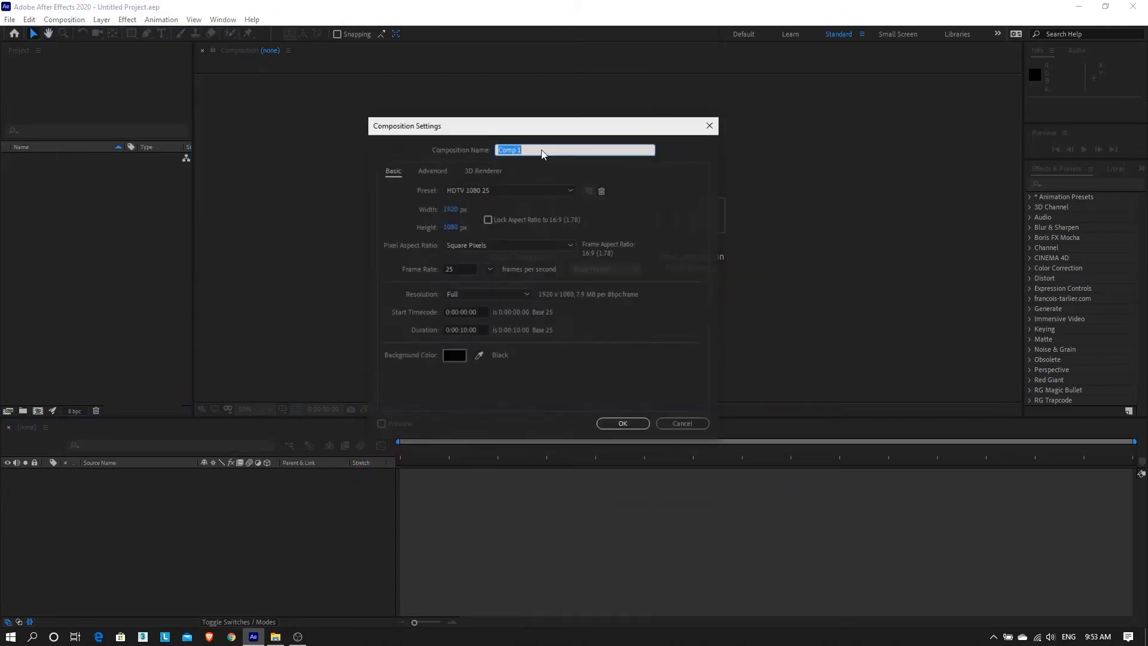
click(715, 126)
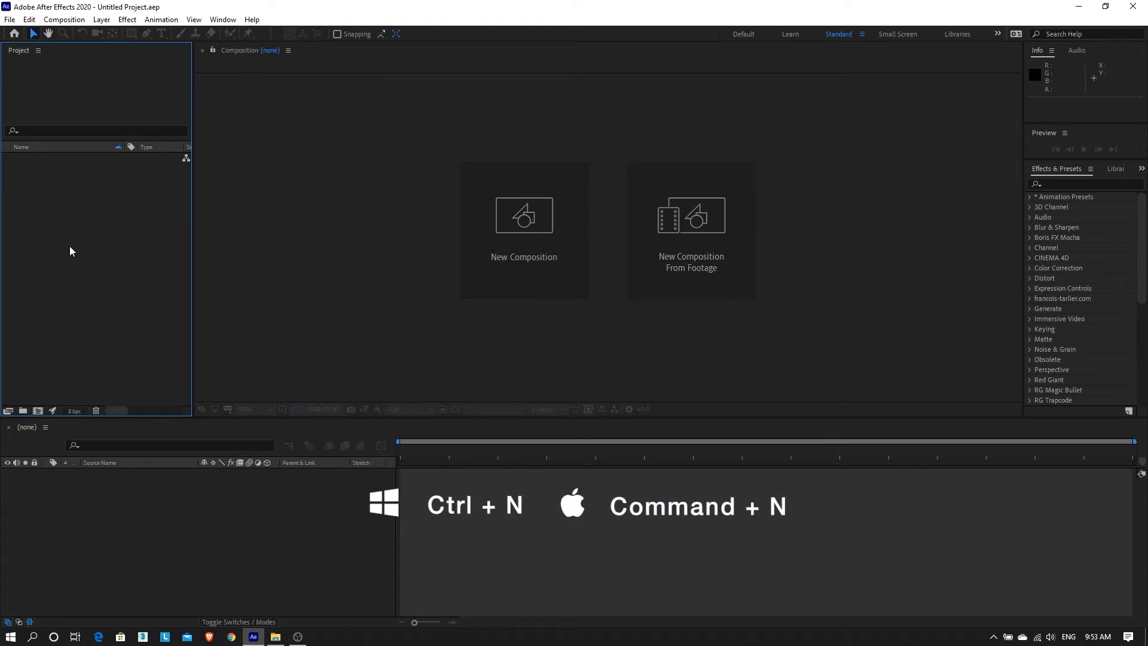
key(ctrl+n)
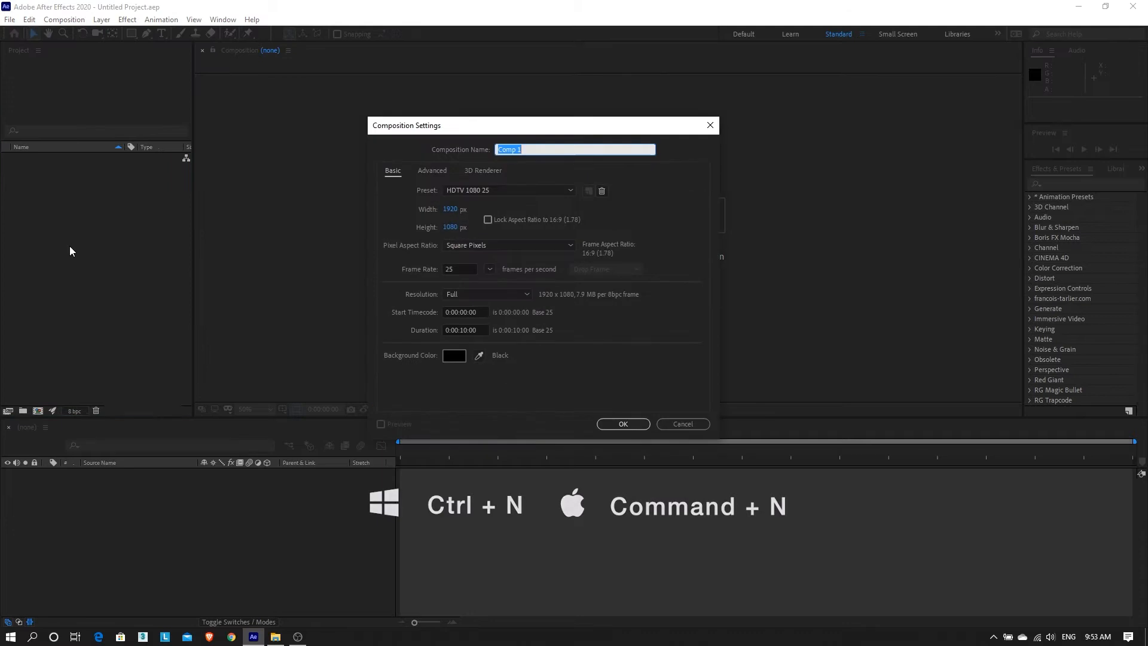
click(682, 424)
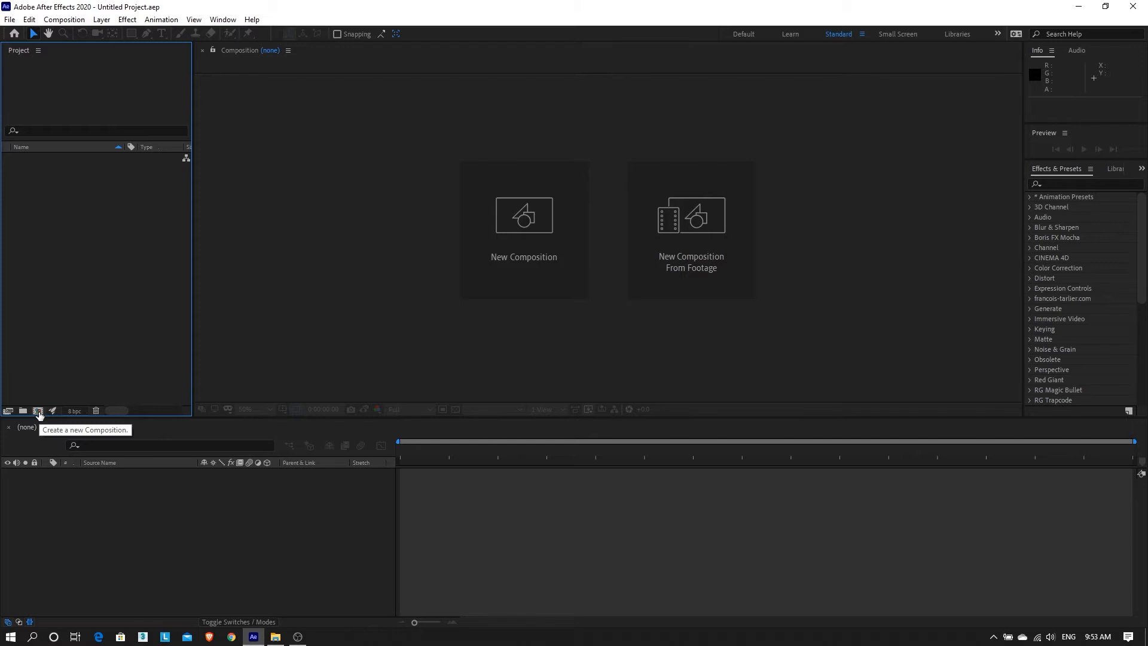
Start a new composition from the Project panel and name it 'New composition'.
click(37, 411)
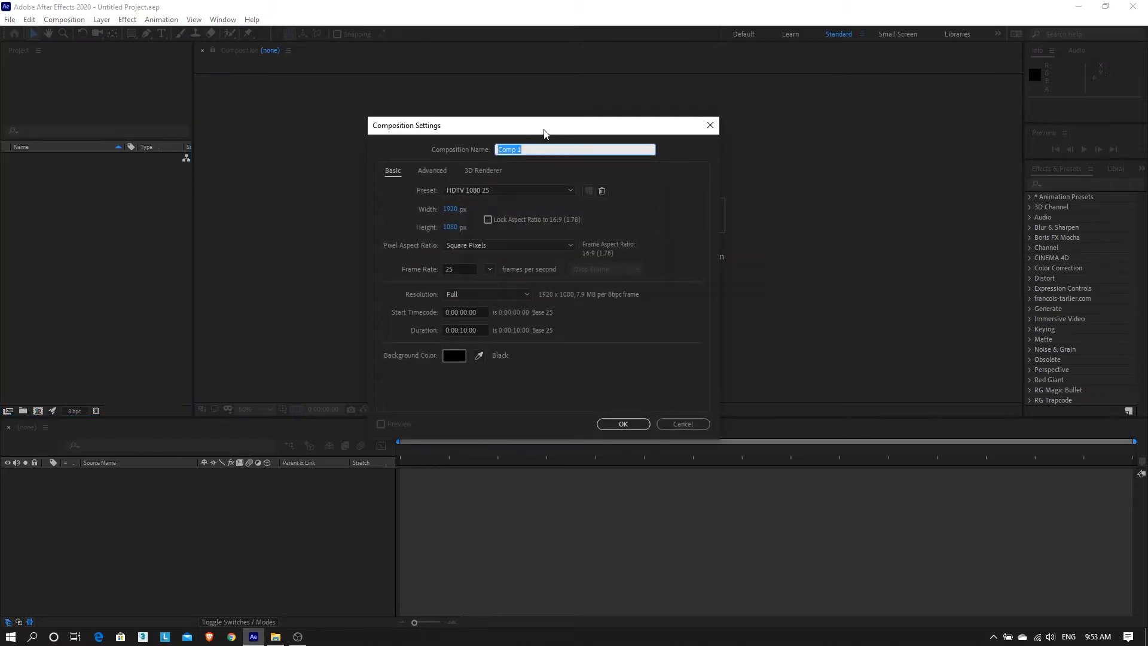
drag(547, 126, 586, 112)
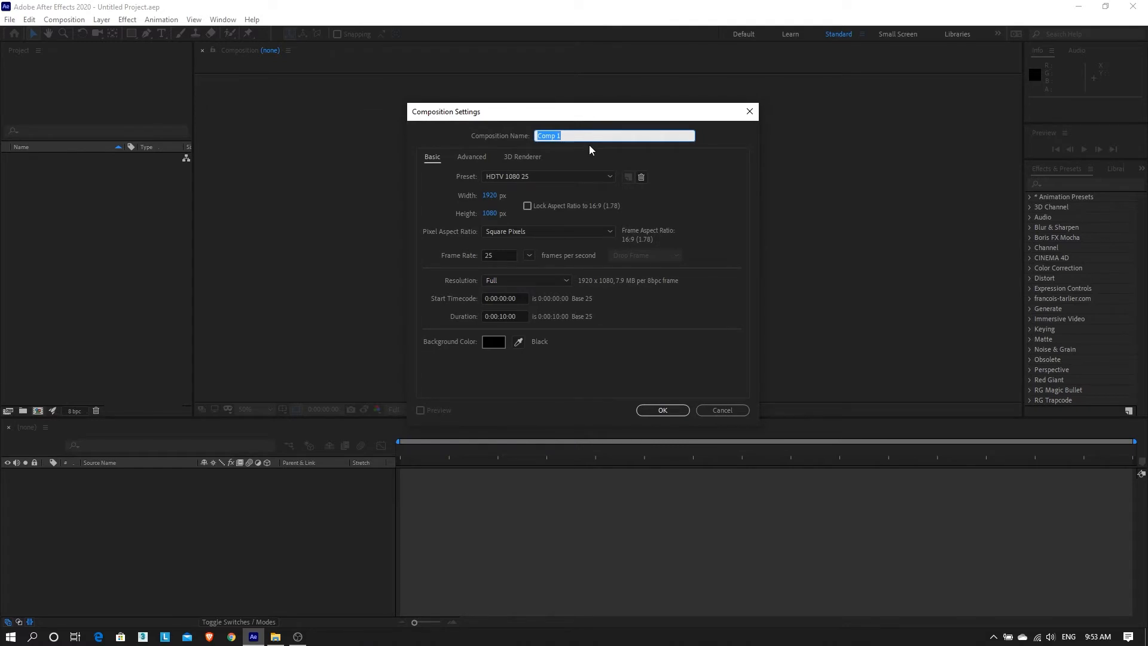
text(New composition)
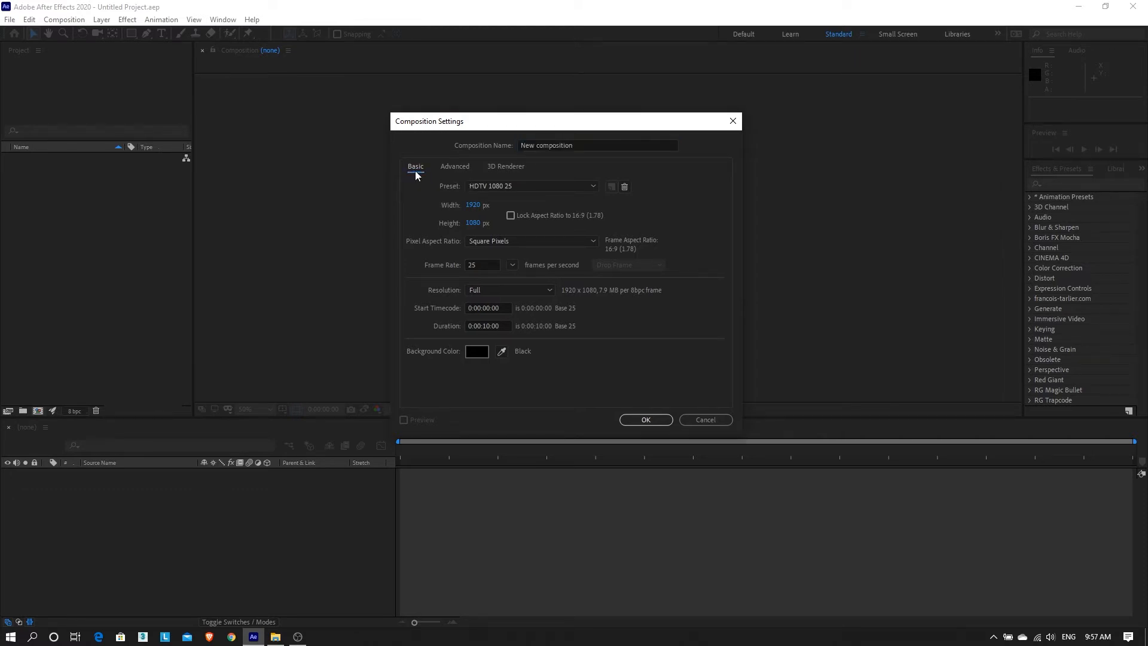
click(453, 167)
click(501, 168)
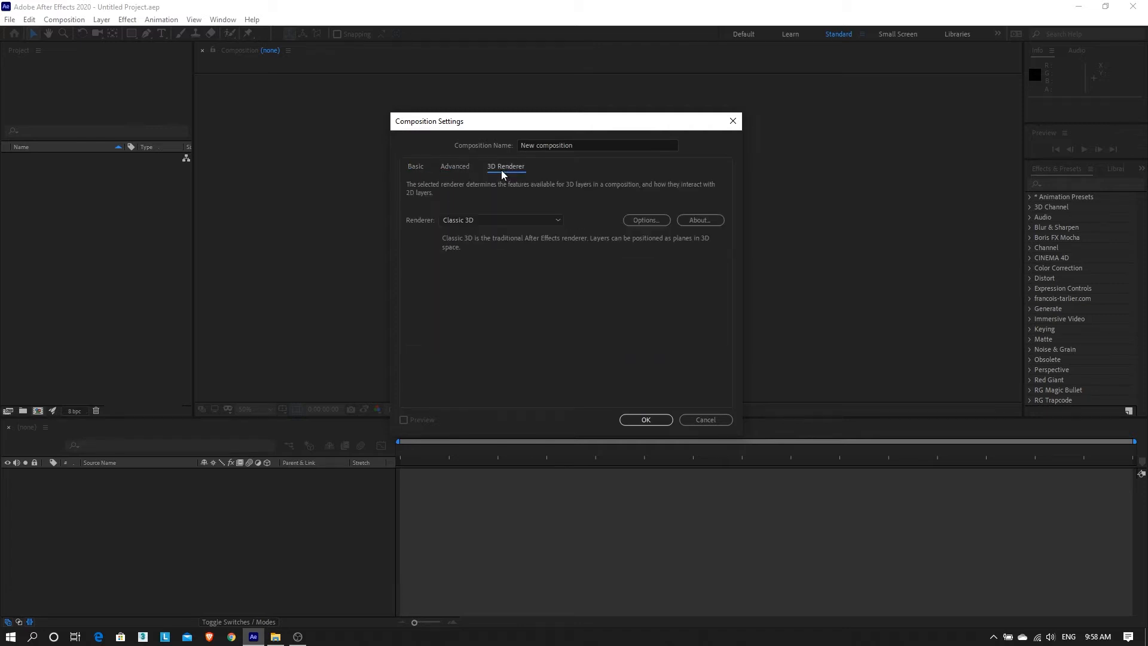
click(444, 171)
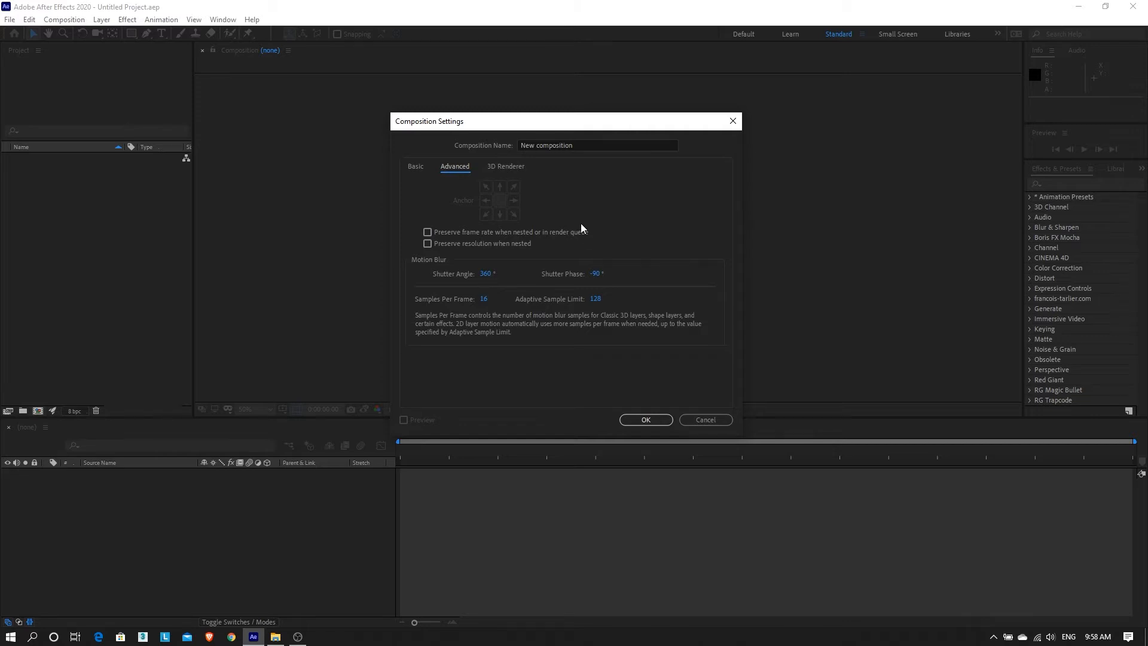
click(518, 173)
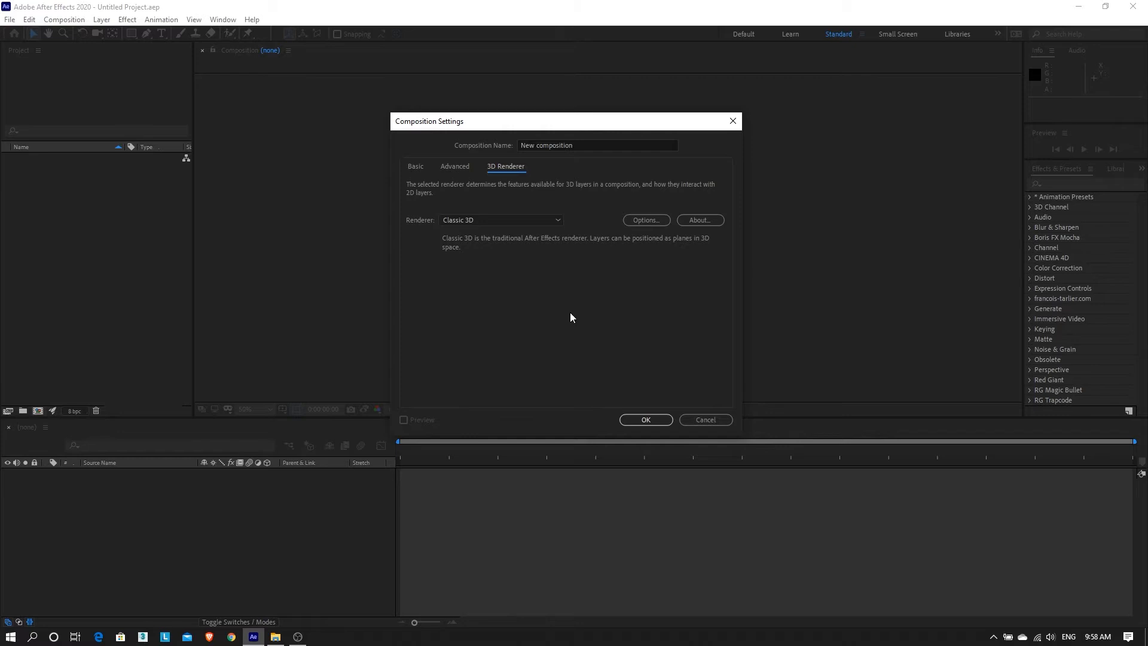
click(415, 168)
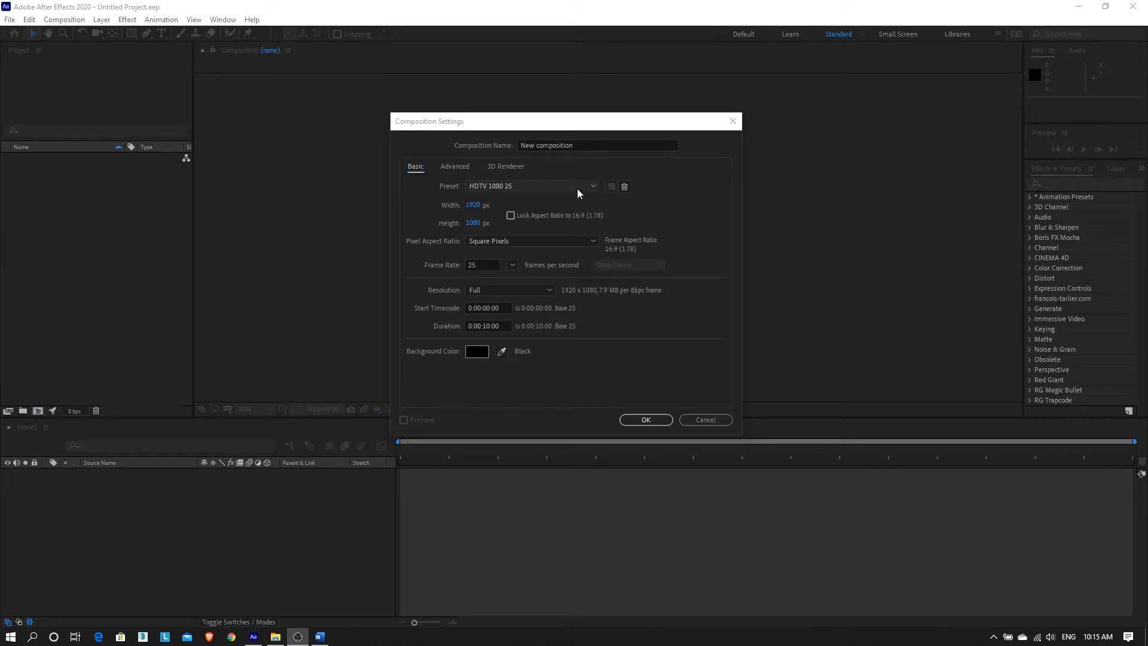
Keep the HDTV 1080 25 preset and lock the 1920×1080 size to 16:9.
click(576, 188)
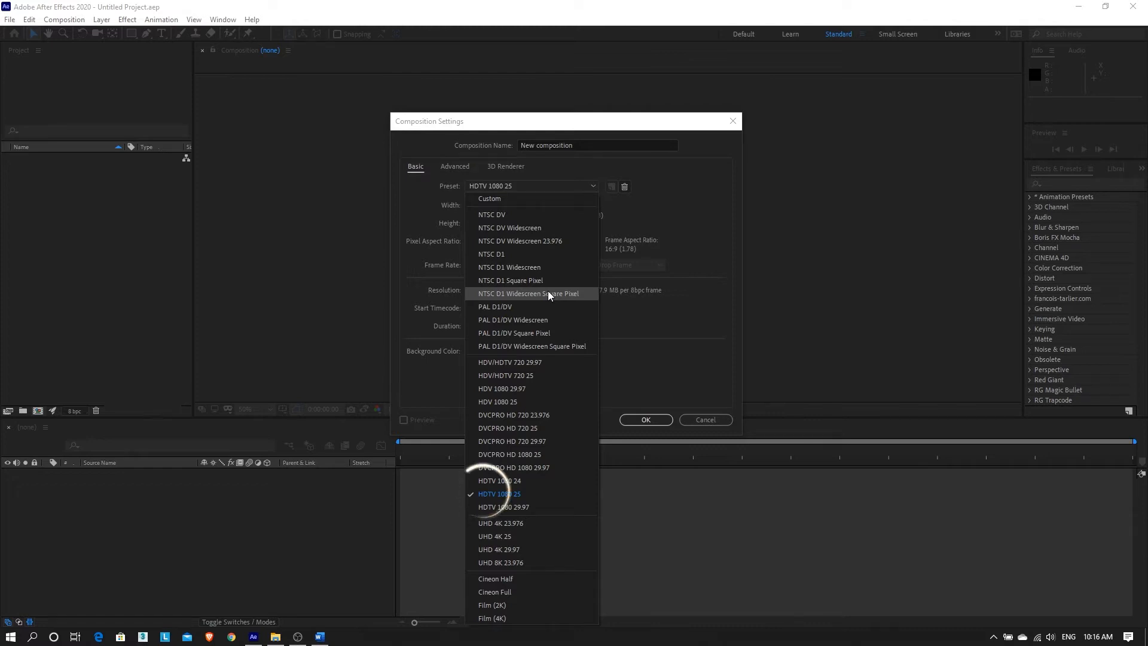
click(497, 494)
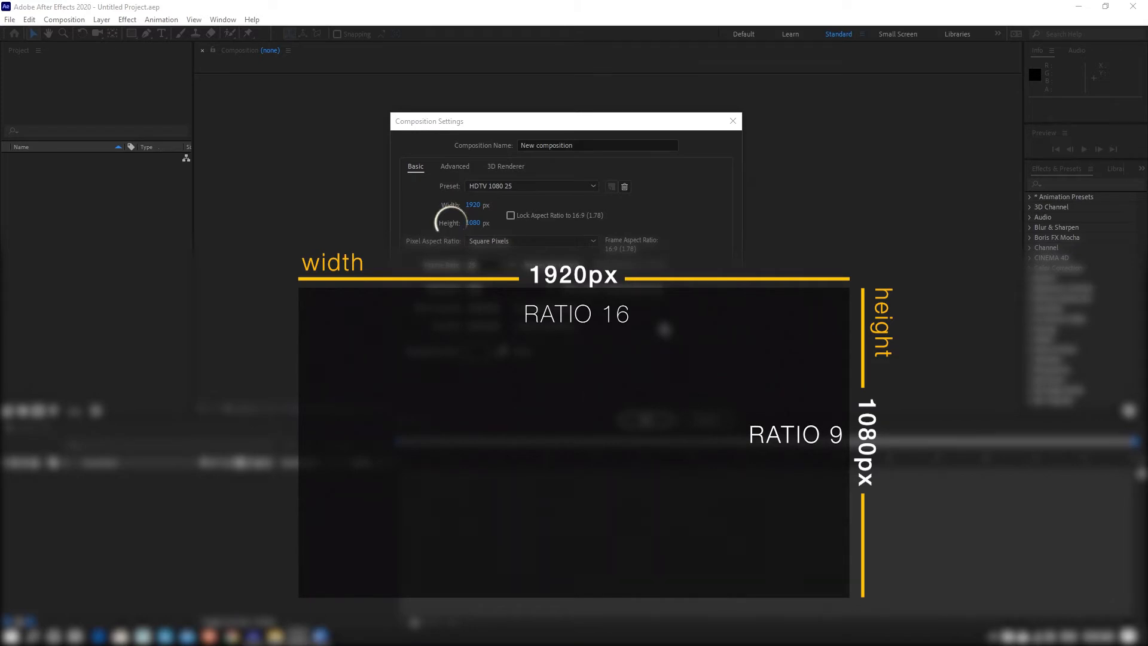
click(552, 217)
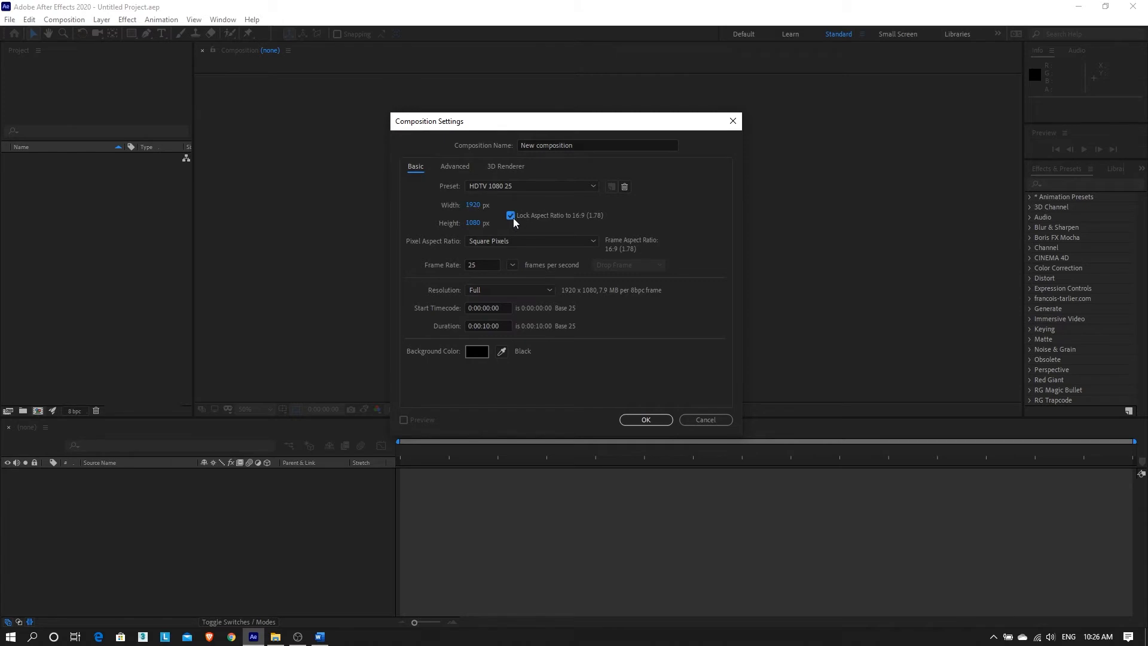
Unlock the aspect ratio, try a 2500 width and other sizes, then return to HDTV 1080 25.
drag(470, 216, 626, 208)
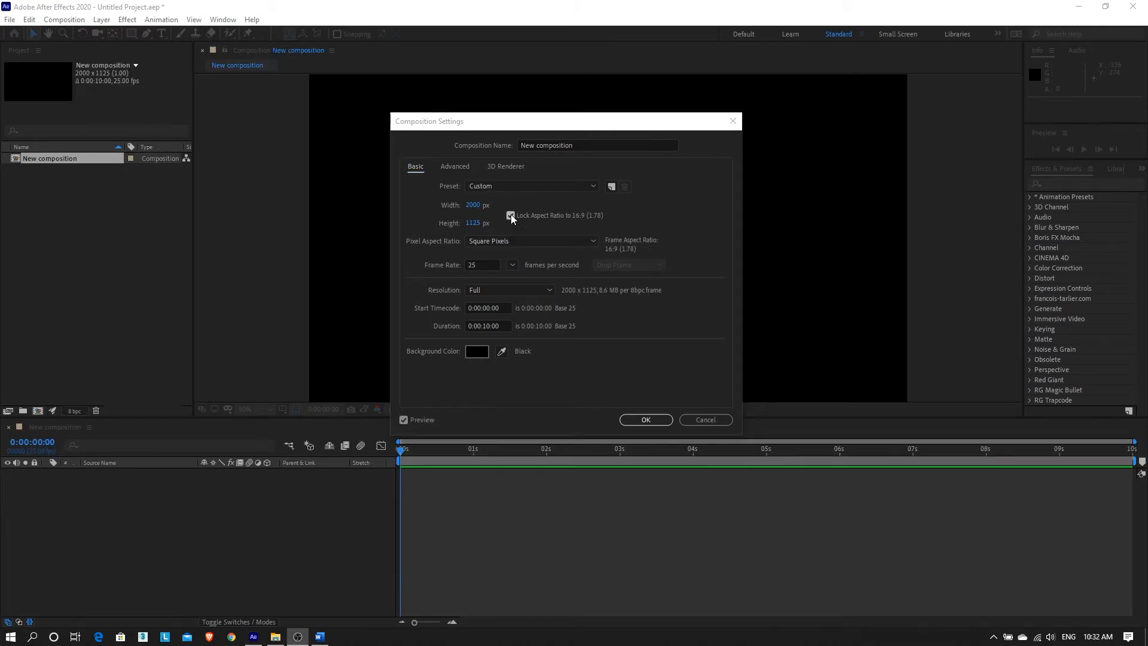
click(511, 214)
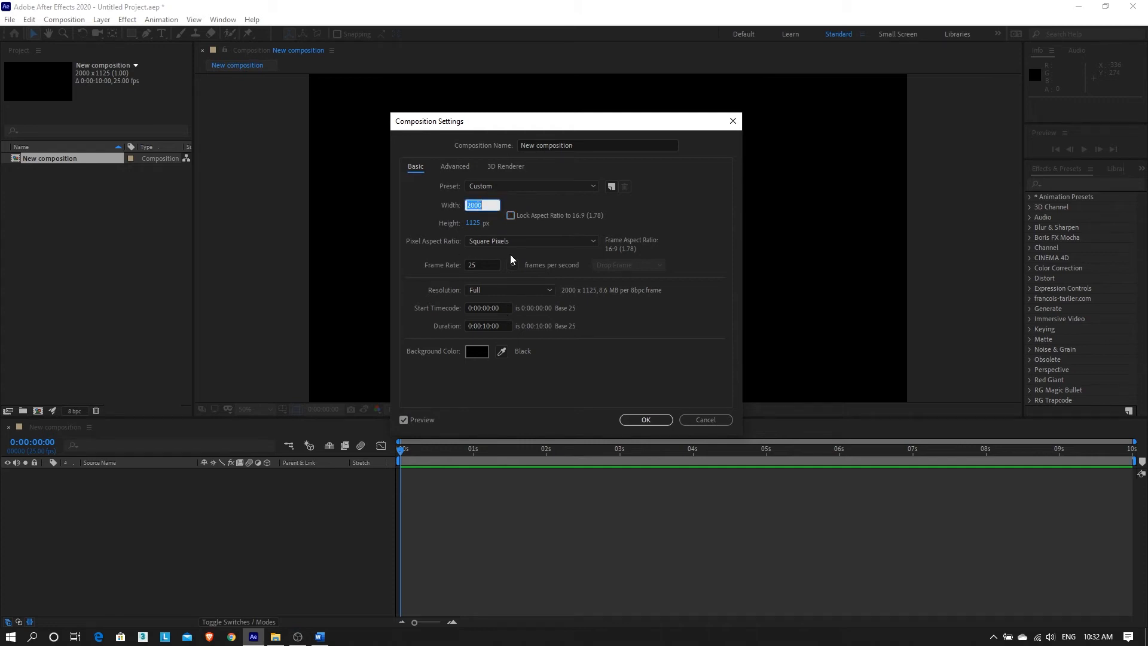
text(2500)
click(466, 237)
drag(472, 232, 402, 235)
mouse_move(472, 205)
mouse_down()
mouse_move(446, 209)
mouse_move(461, 209)
mouse_up()
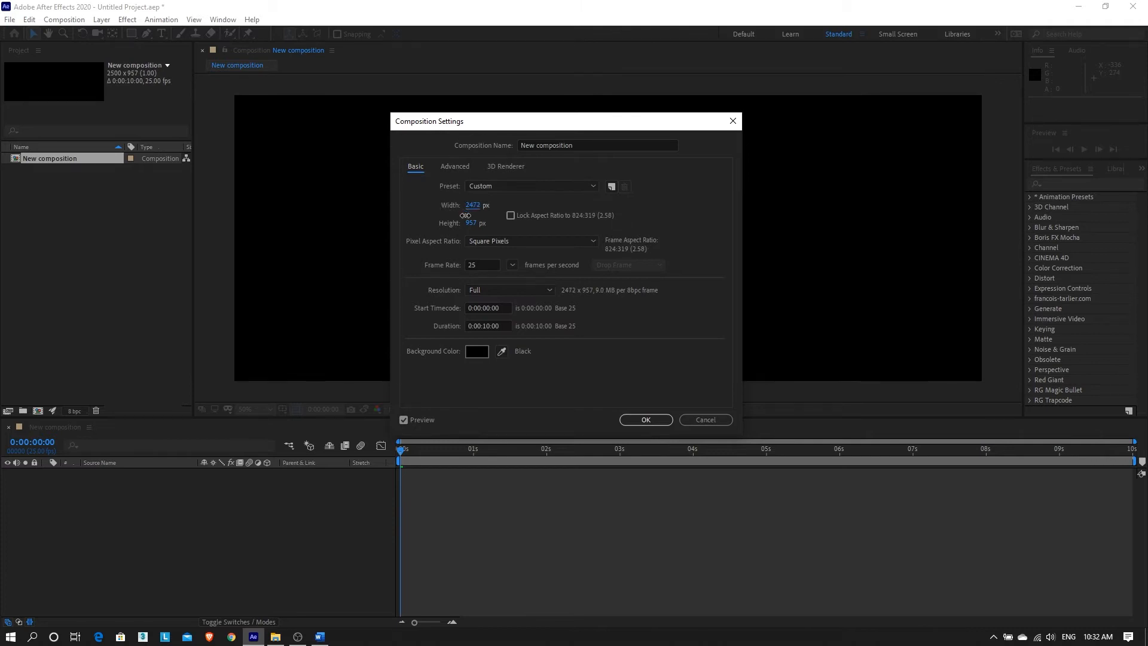
click(546, 190)
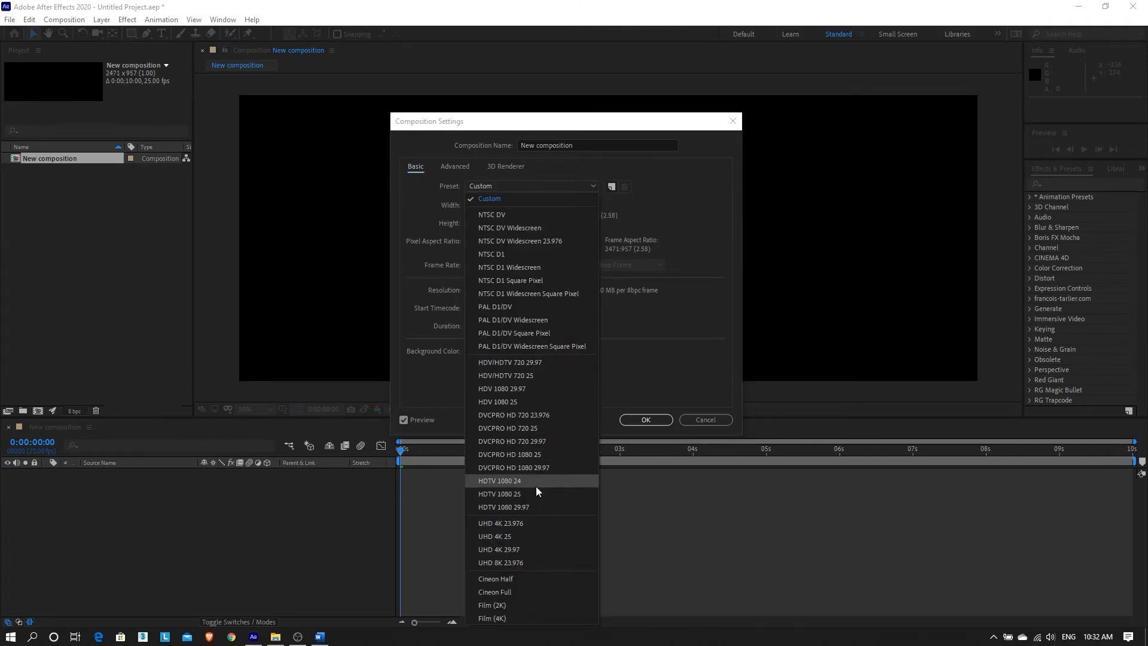
key(Escape)
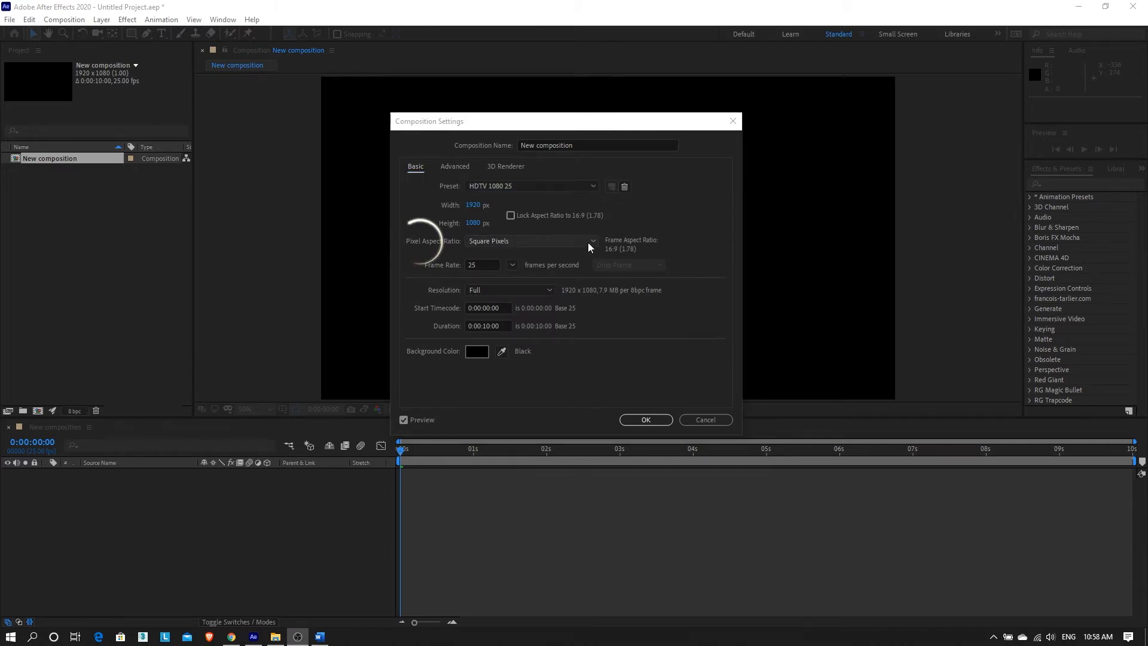
click(588, 243)
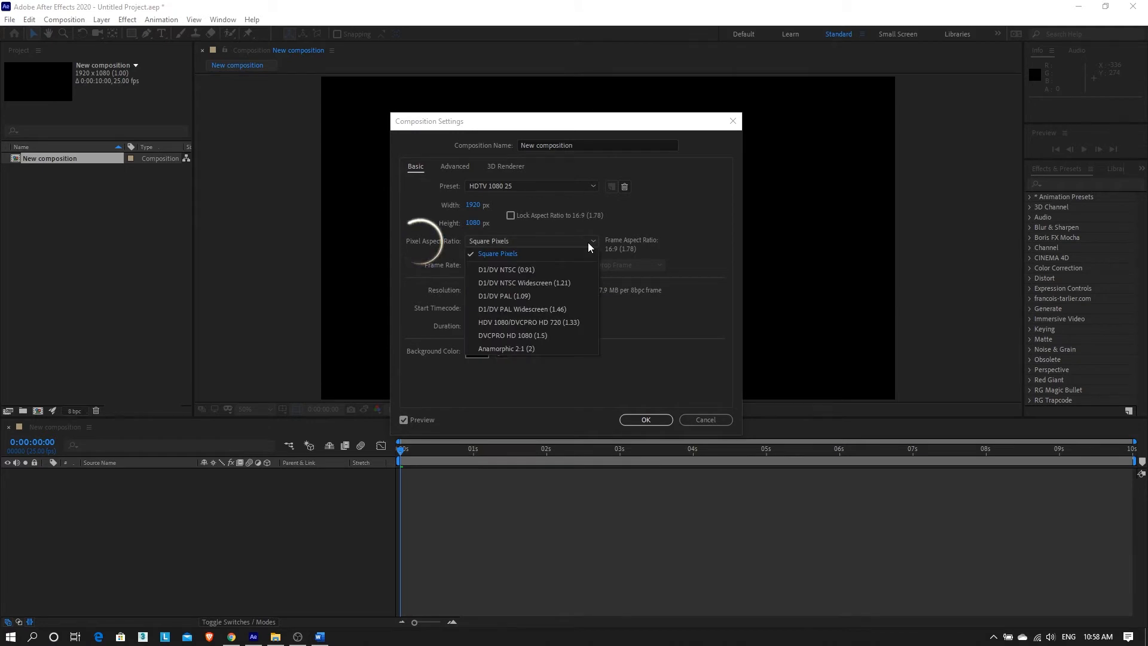
click(589, 247)
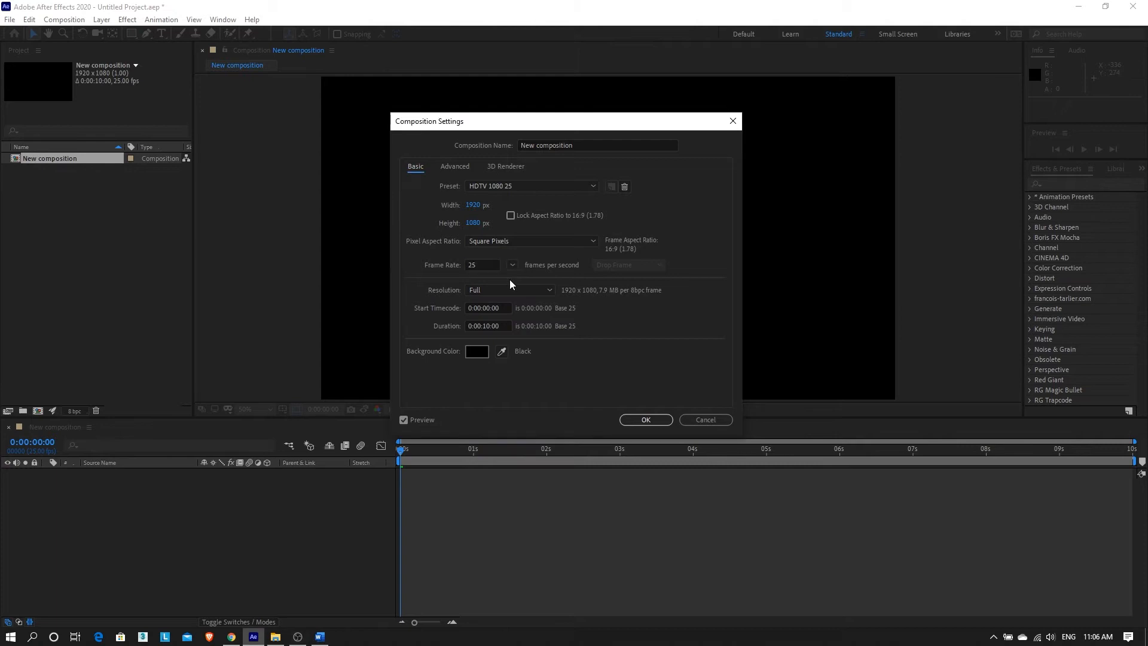
click(546, 293)
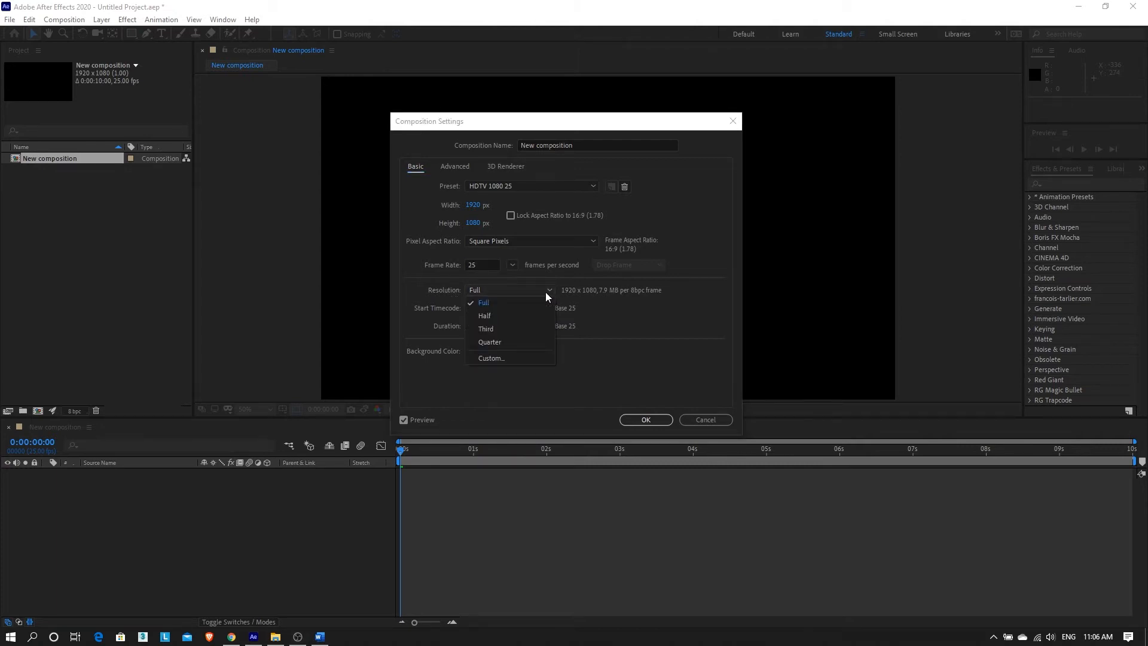
click(632, 349)
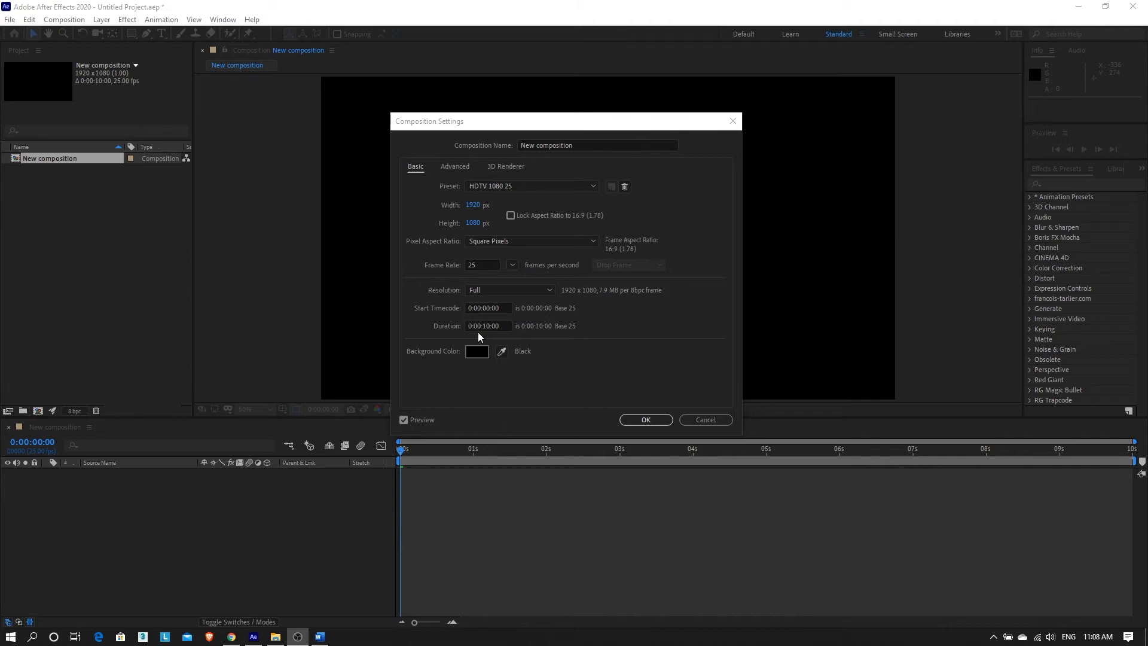
Set the duration to 0:00:10:00 and create the 1920×1080 'New composition'.
click(501, 327)
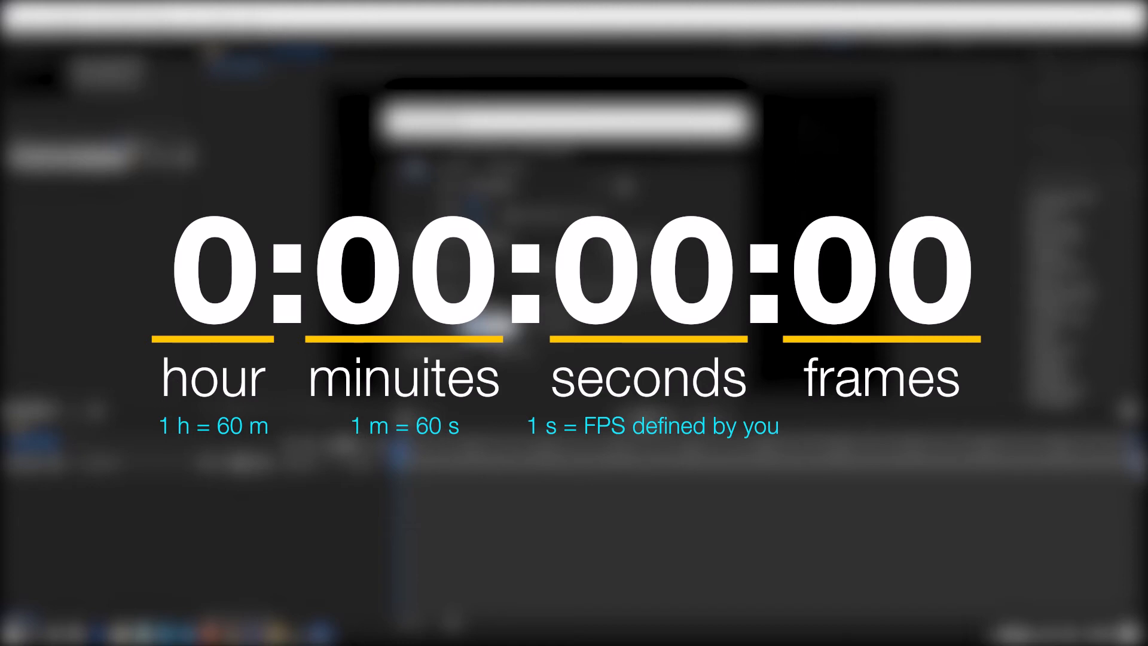
drag(494, 327, 485, 328)
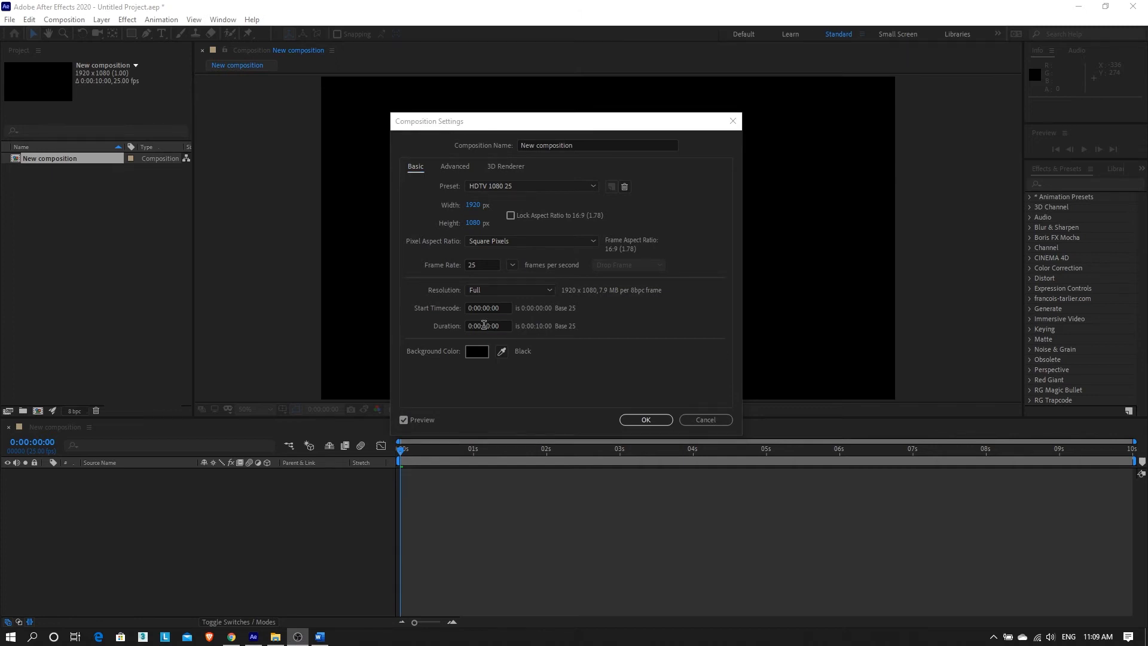
click(485, 326)
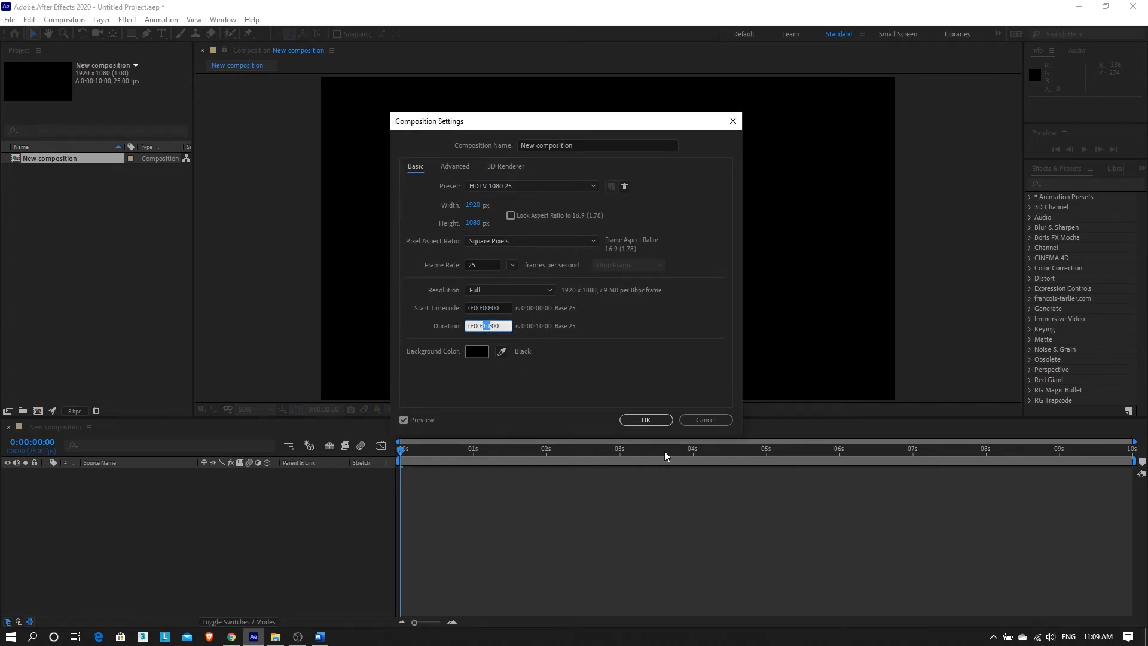
text(10)
click(635, 422)
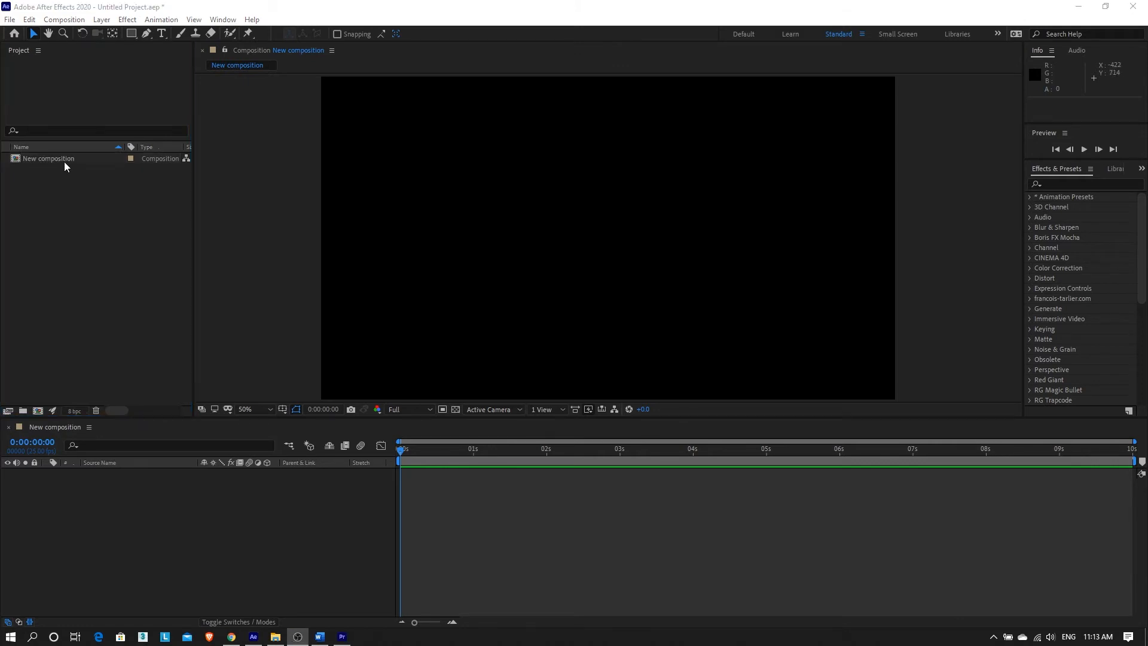
click(47, 280)
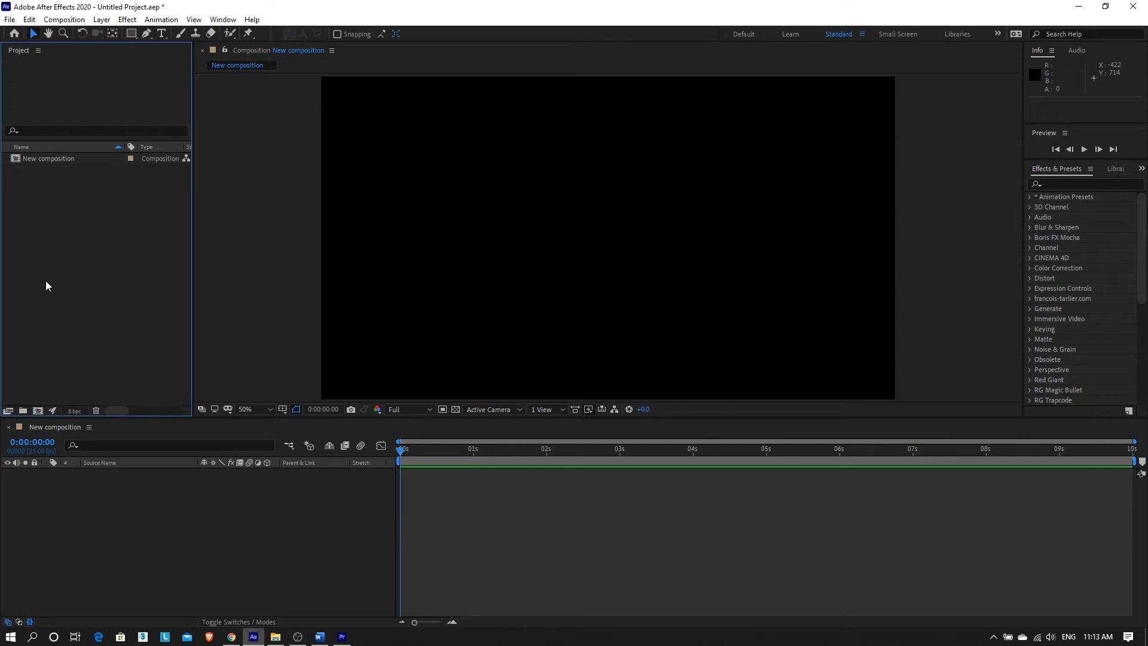
click(49, 159)
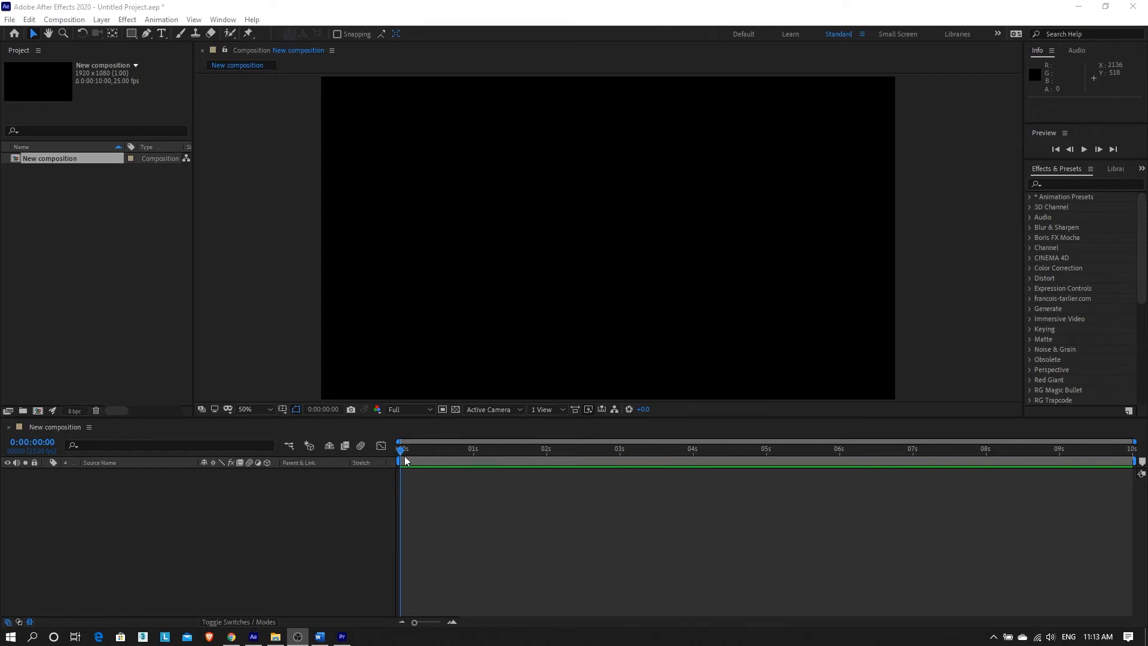
drag(431, 453, 1128, 480)
click(54, 159)
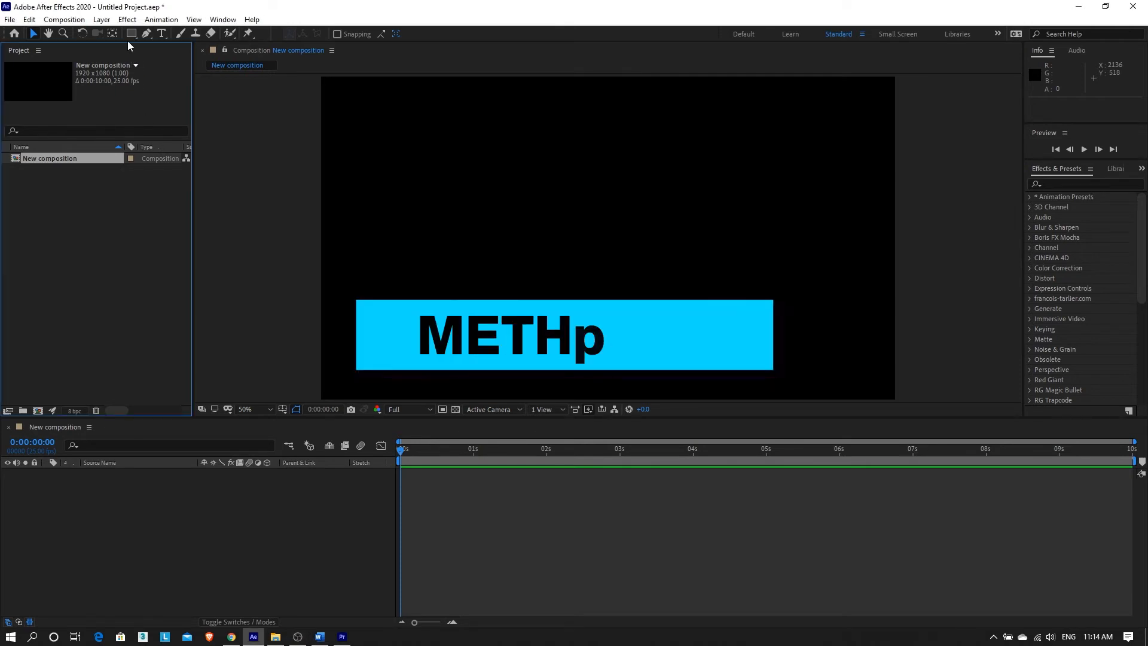
Change New composition's duration to 0:00:15:00, then bring up the Project panel's Import options.
click(79, 21)
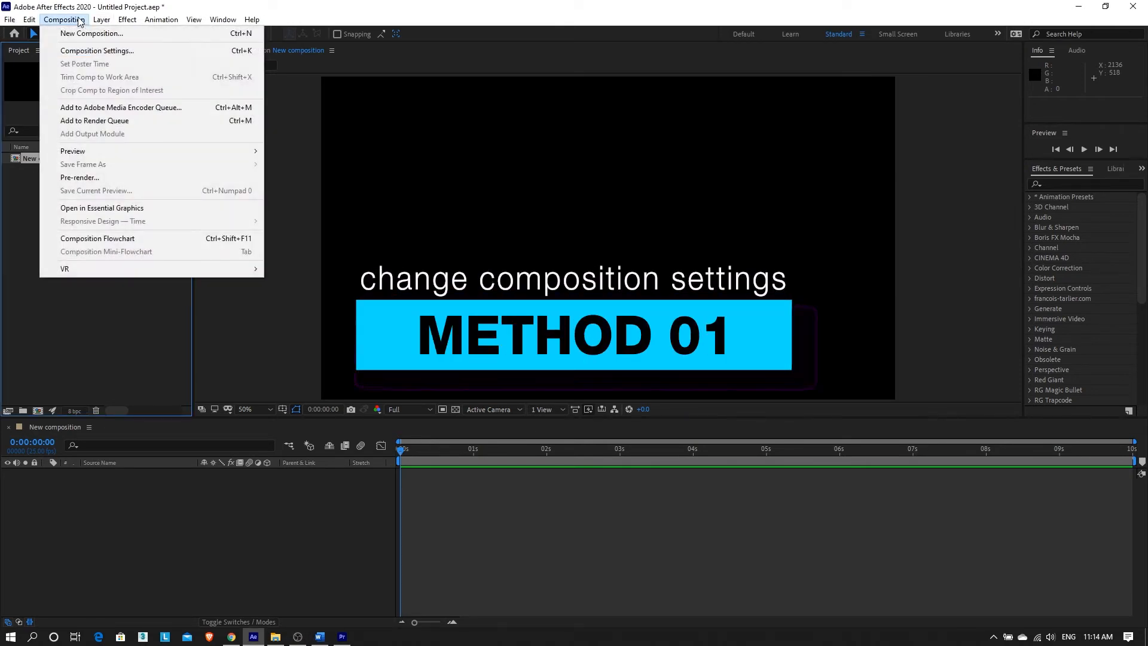
click(90, 53)
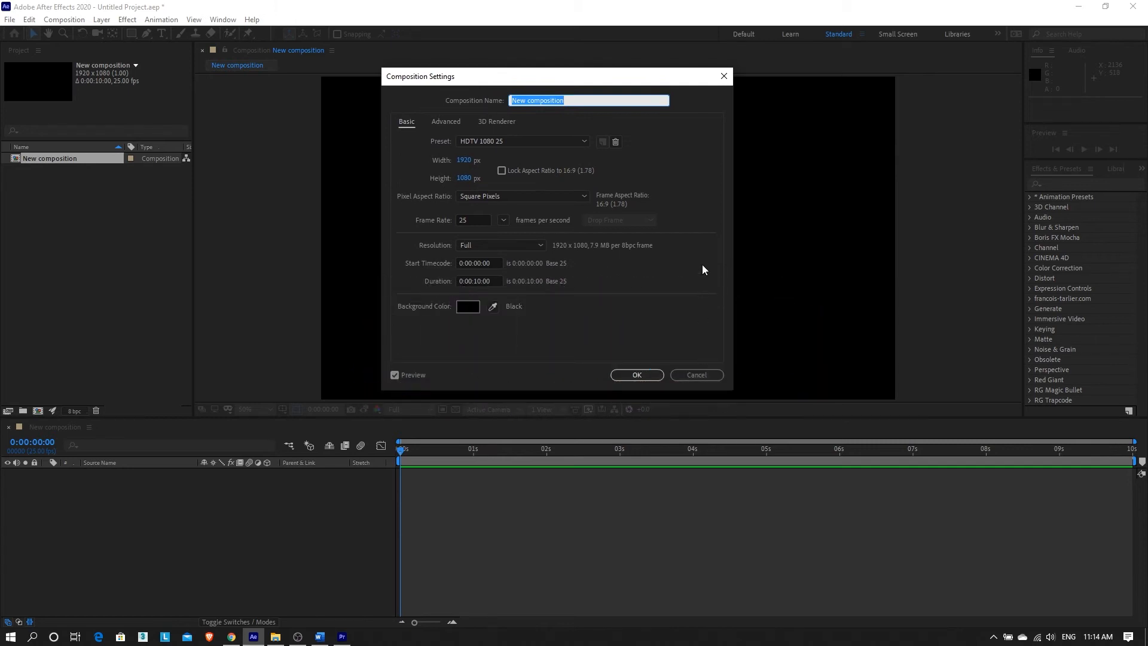
click(469, 290)
text(5)
click(637, 383)
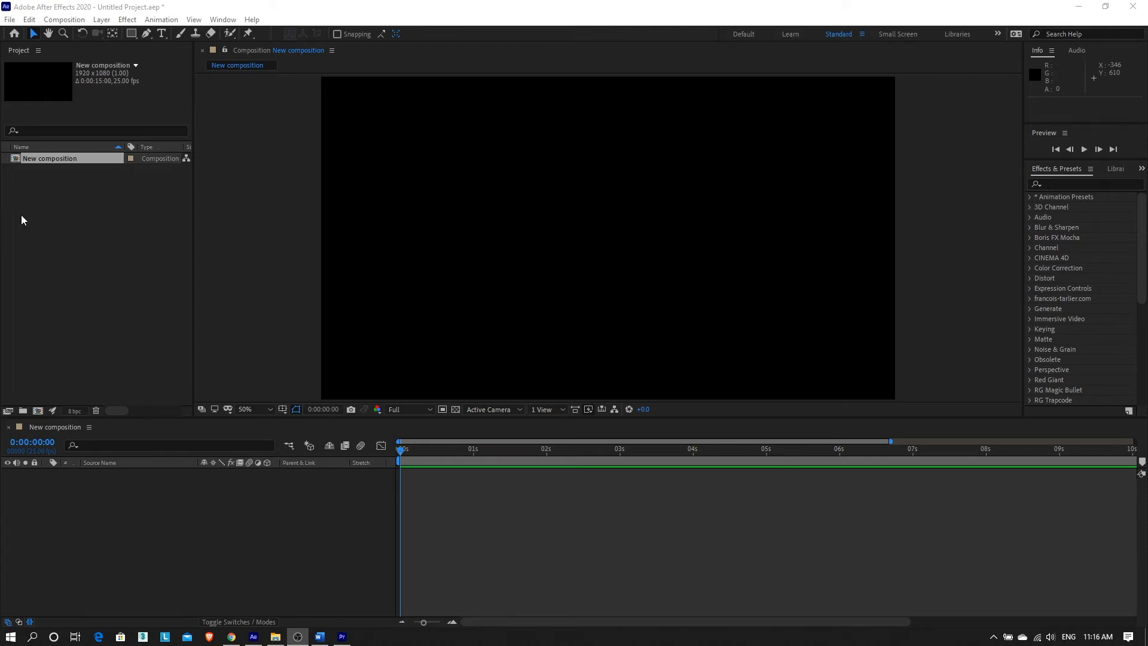
right_click(69, 211)
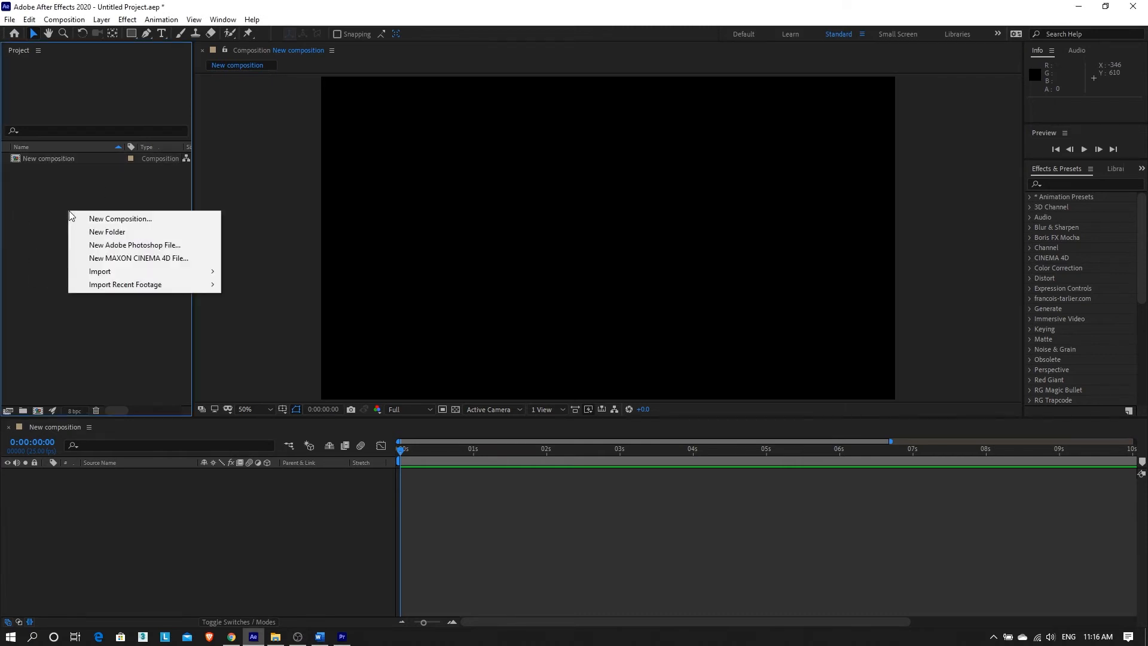
mouse_move(148, 273)
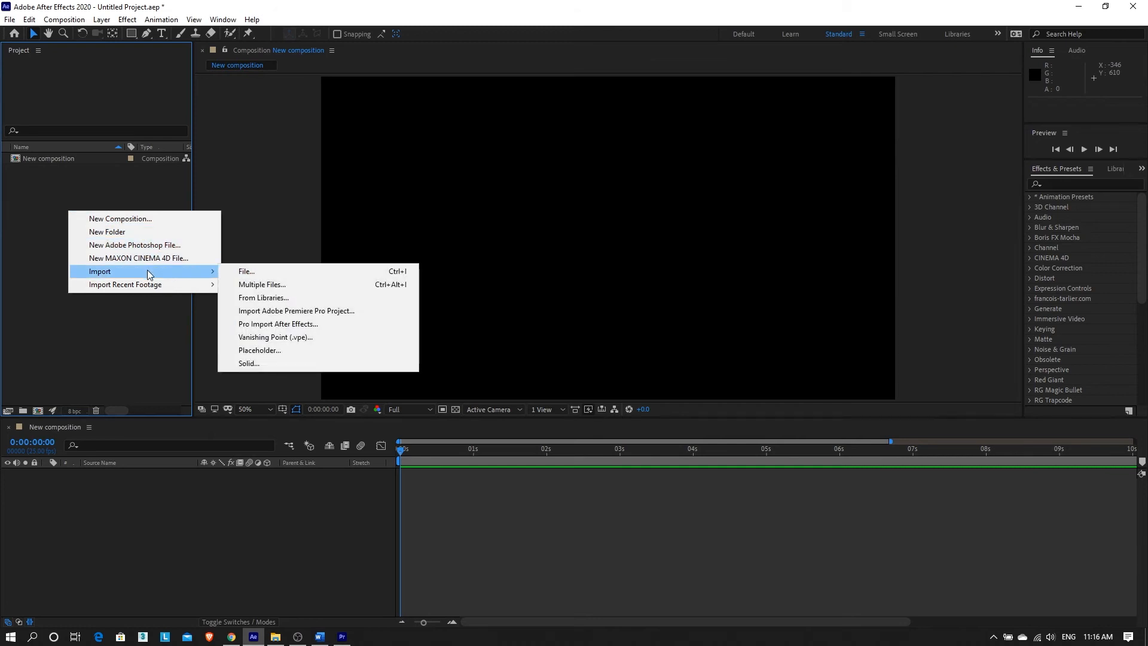
click(258, 274)
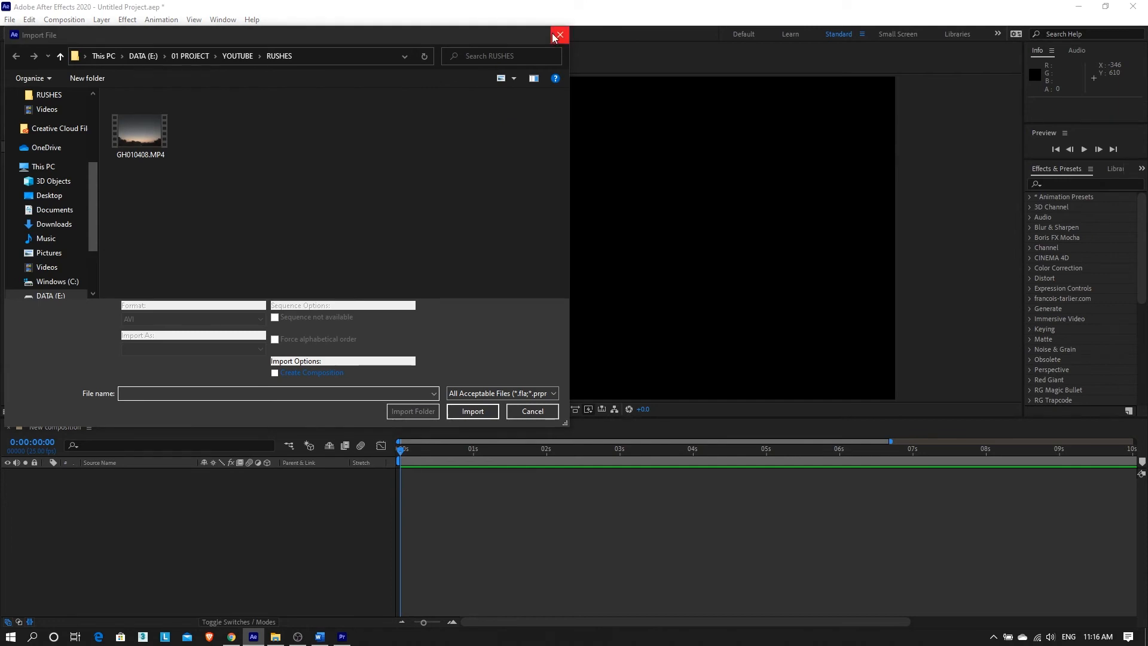
click(559, 35)
click(12, 21)
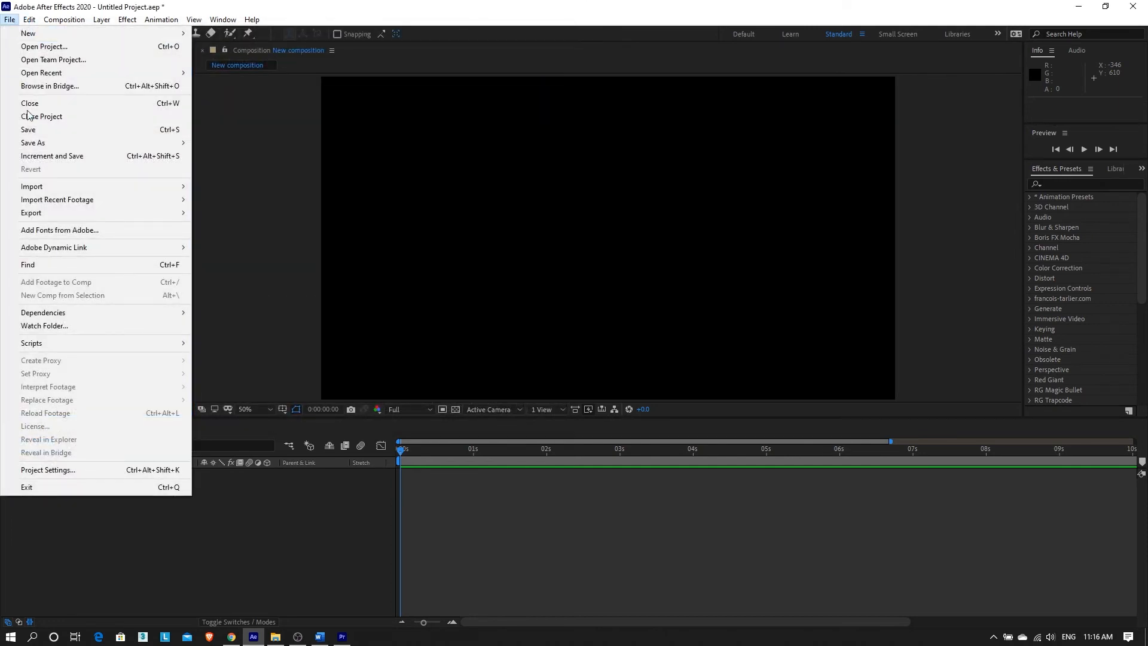
mouse_move(41, 187)
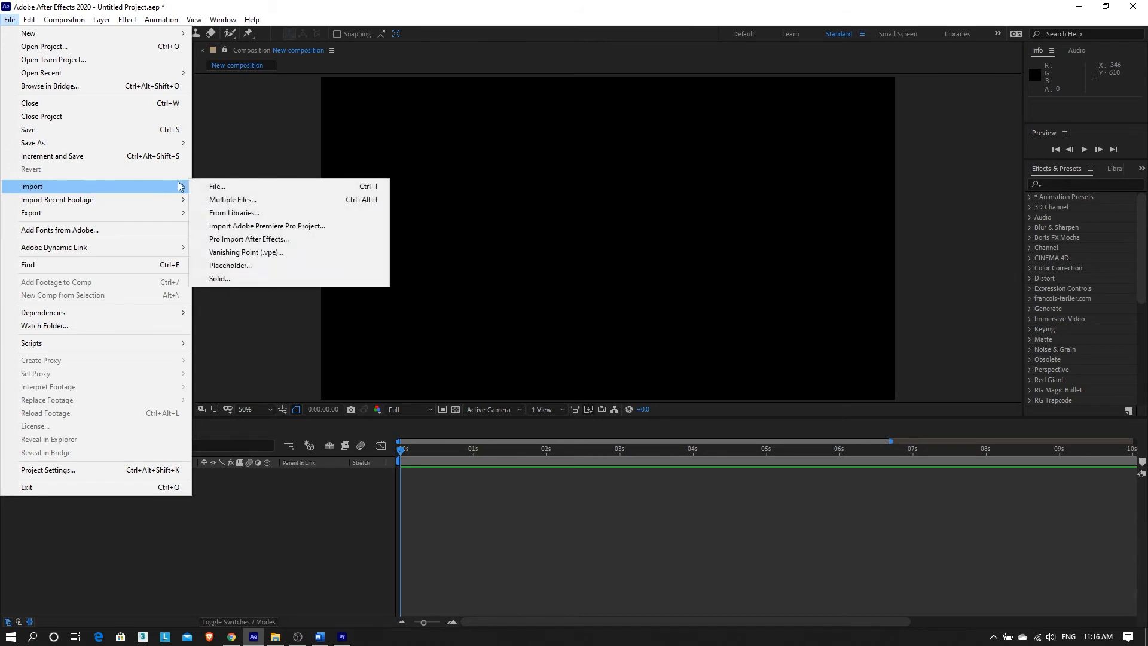
click(268, 191)
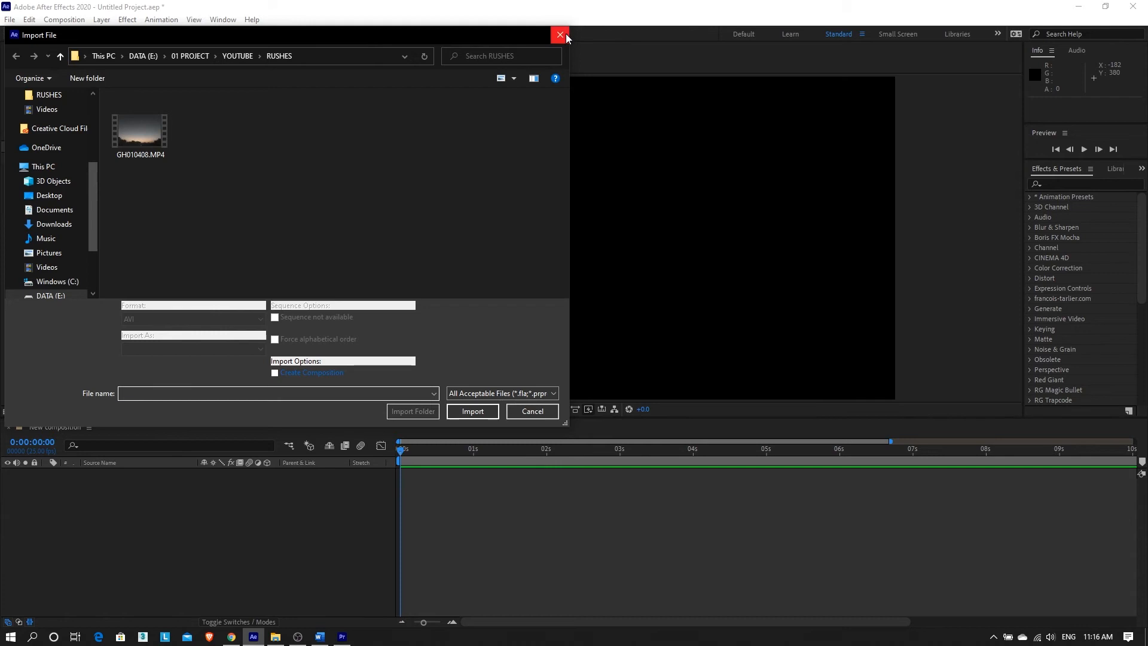
click(560, 35)
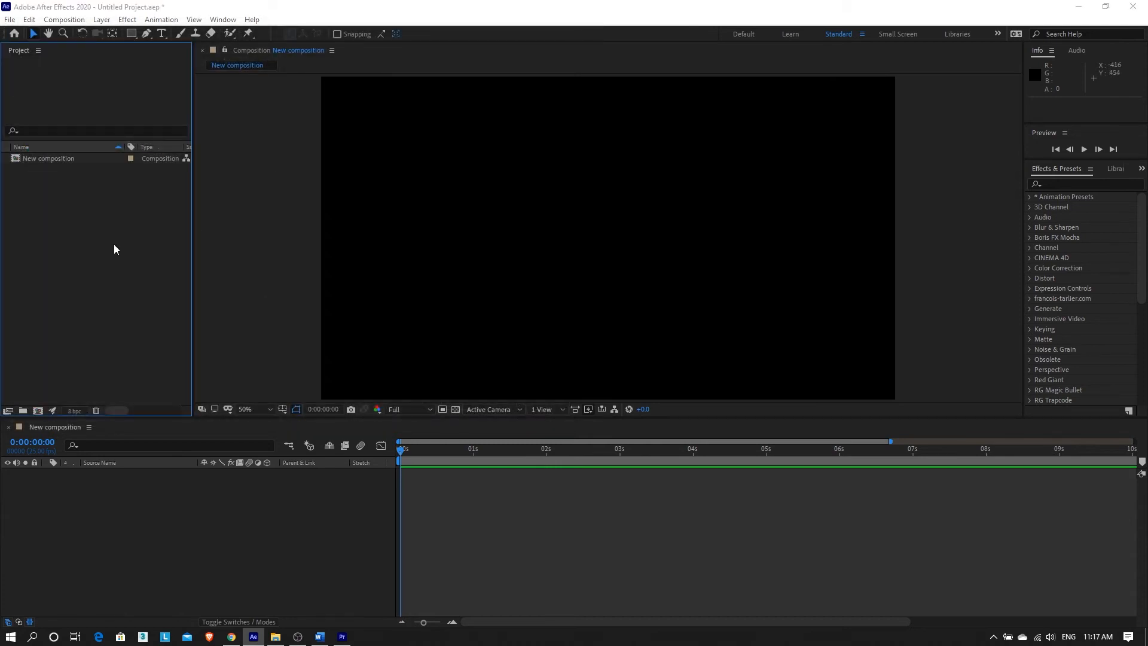
Import GH010408.MP4 from the RUSHES folder into the project.
double_click(116, 249)
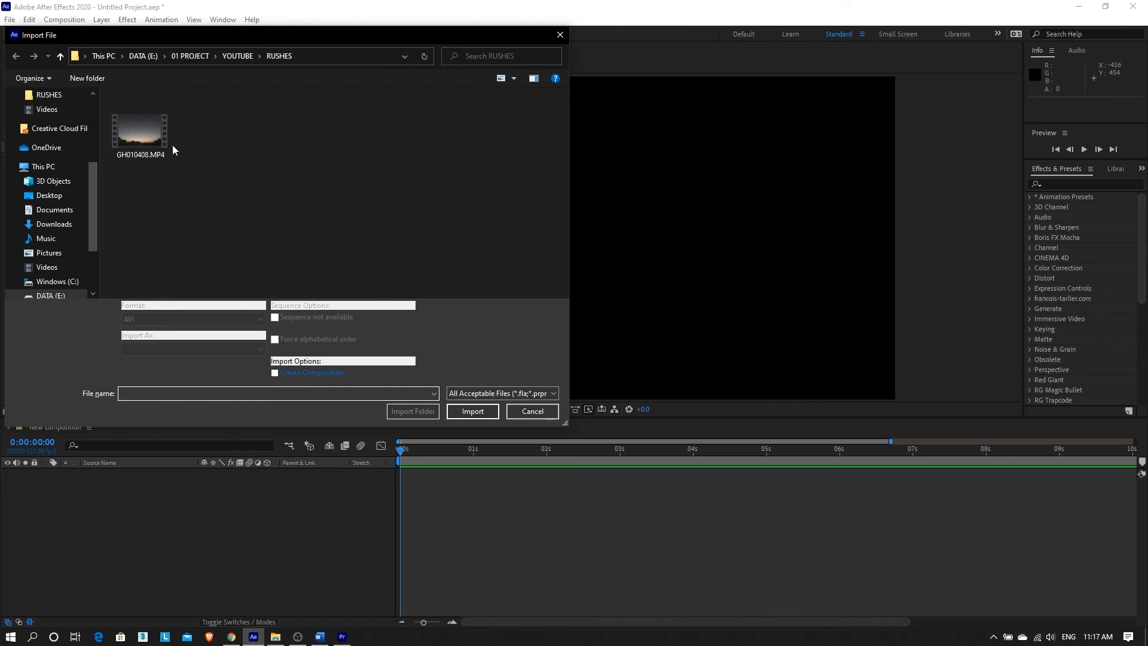
click(143, 133)
click(473, 411)
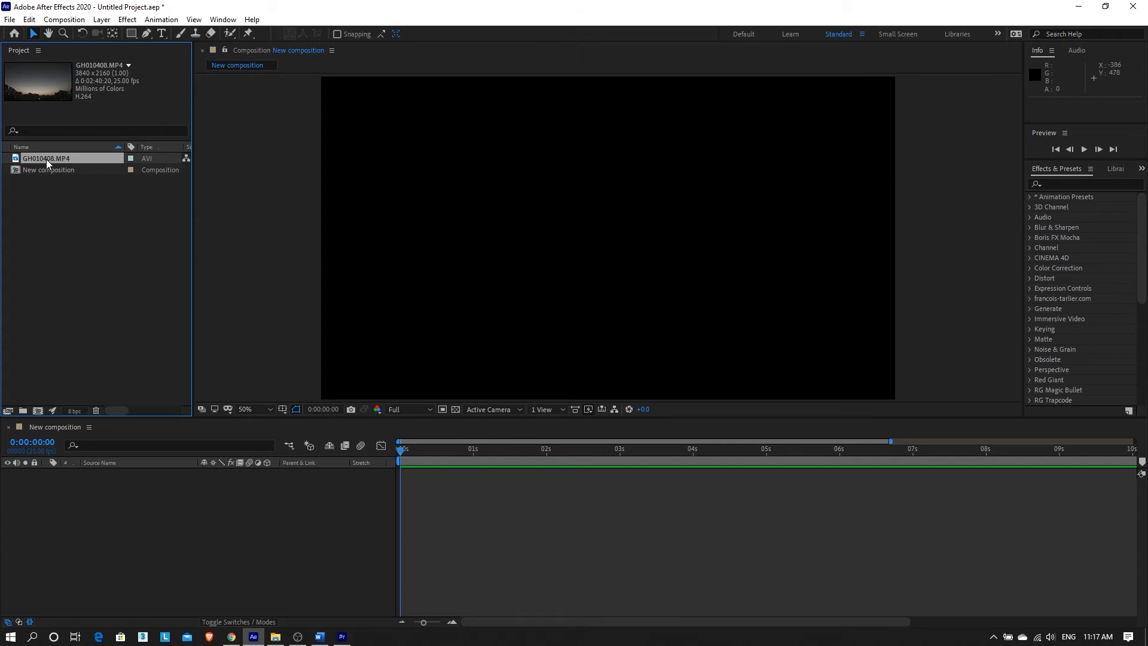
Select New composition and the GH010408.MP4 clip in turn in the Project panel.
click(36, 173)
click(43, 160)
click(40, 171)
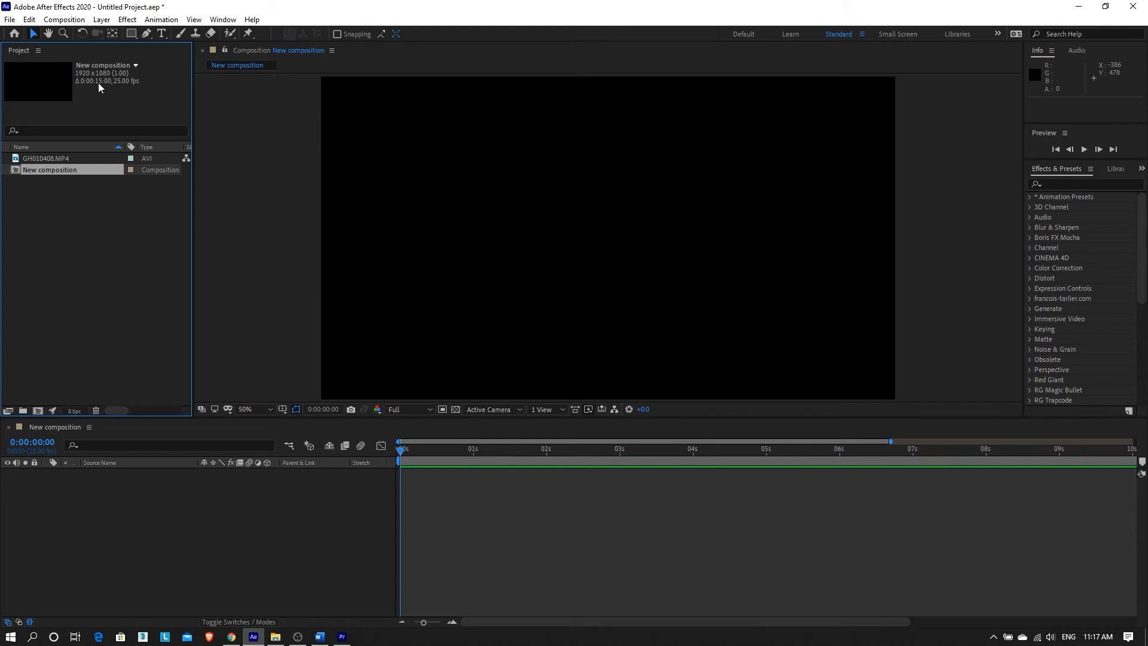
click(52, 159)
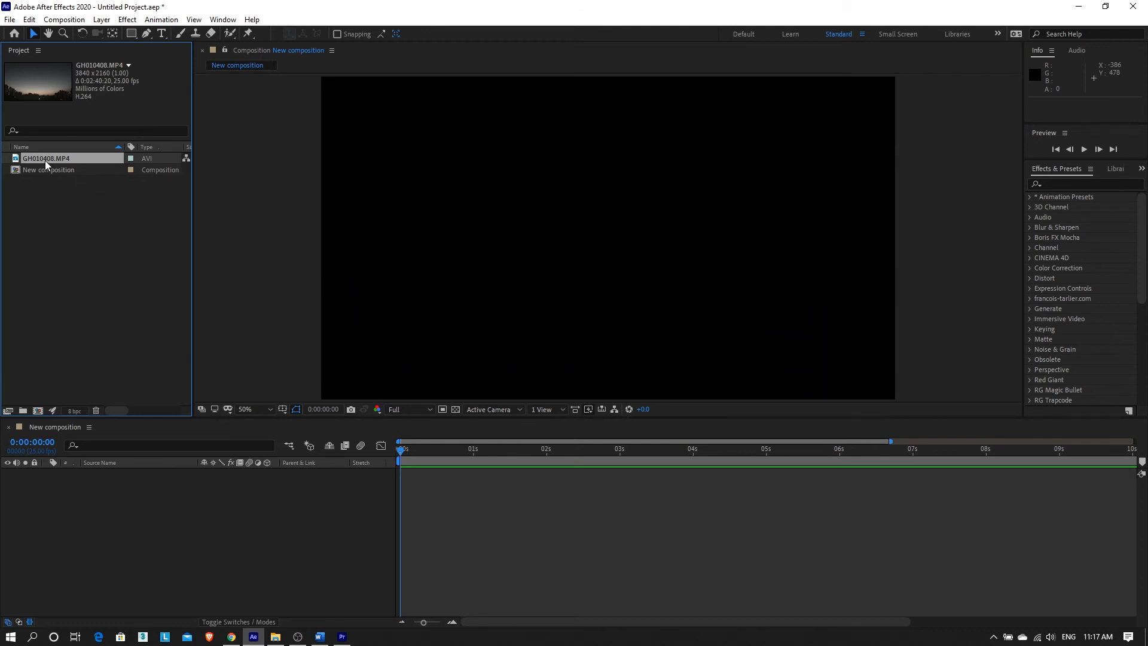
Create a GH010408 composition by dropping GH010408.MP4 onto the new-composition button.
drag(46, 163, 40, 414)
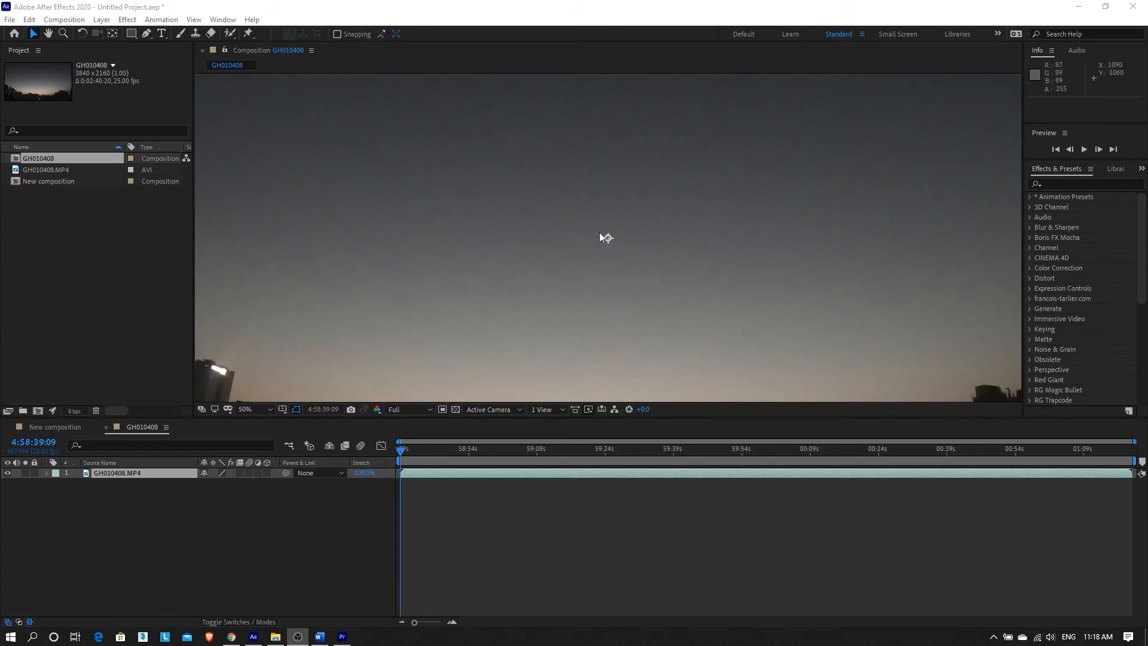
scroll(600, 236, down, 3)
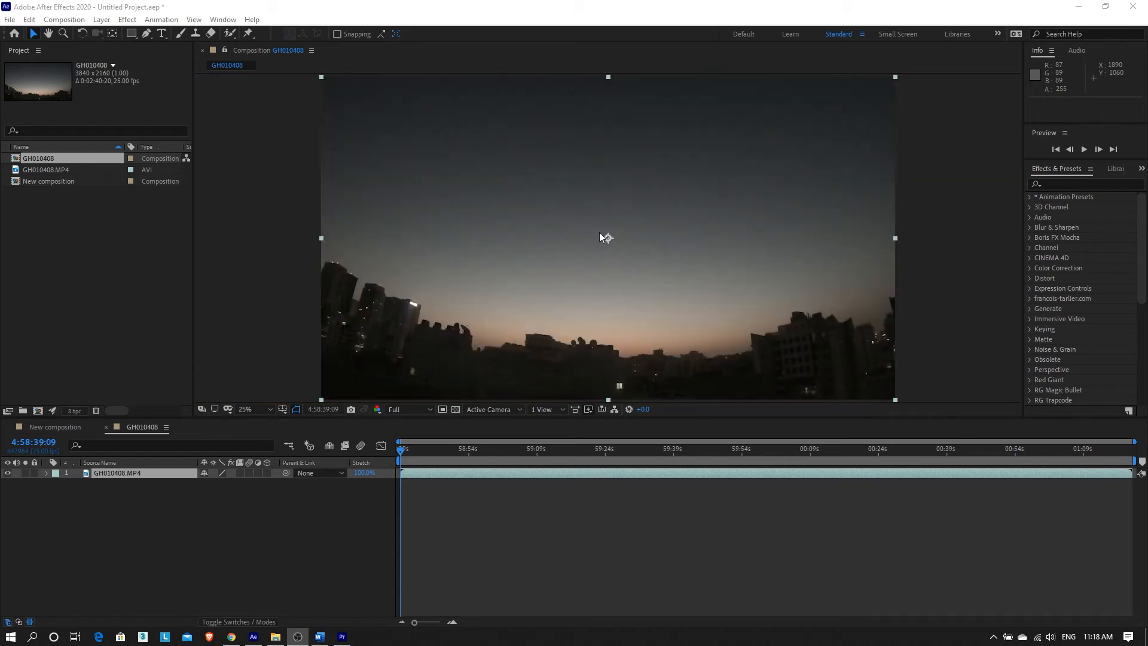
scroll(599, 236, up, 3)
scroll(599, 234, down, 3)
scroll(599, 233, up, 3)
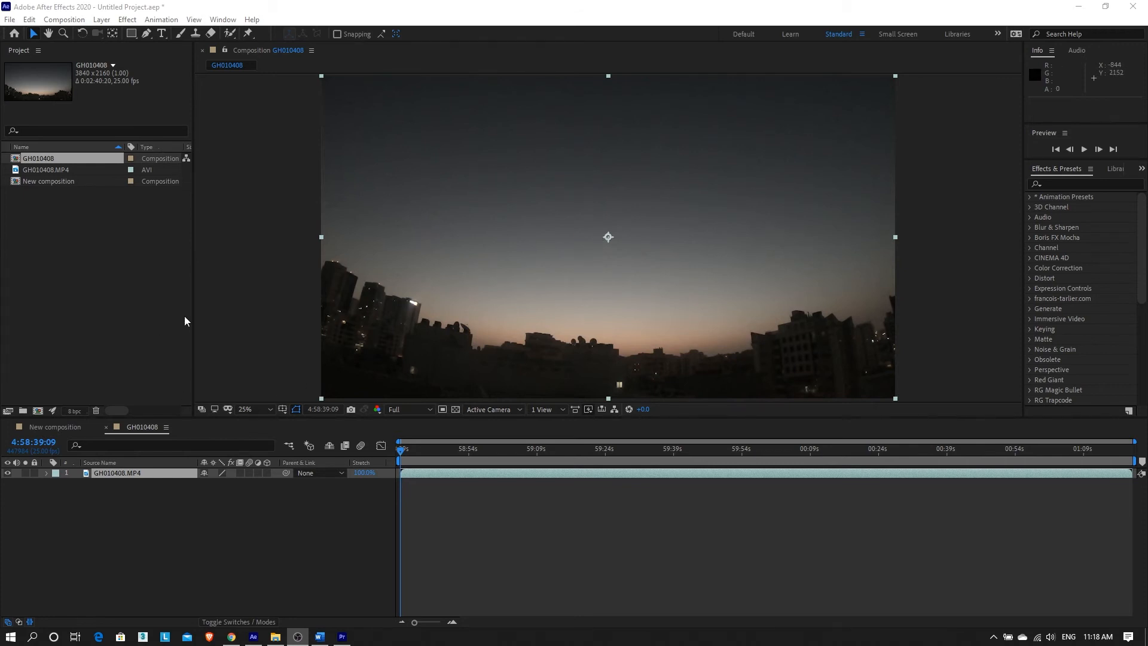
Try viewer magnifications Fit and 12.5%, ending on Fit up to 100%.
click(268, 409)
click(291, 210)
click(270, 409)
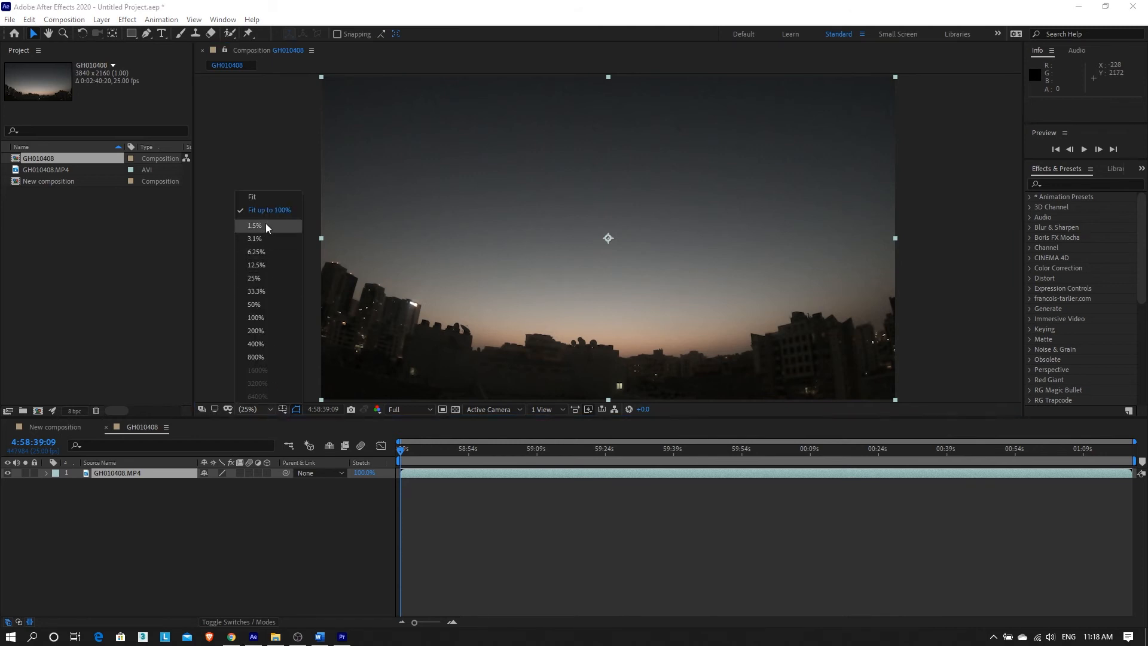
click(257, 265)
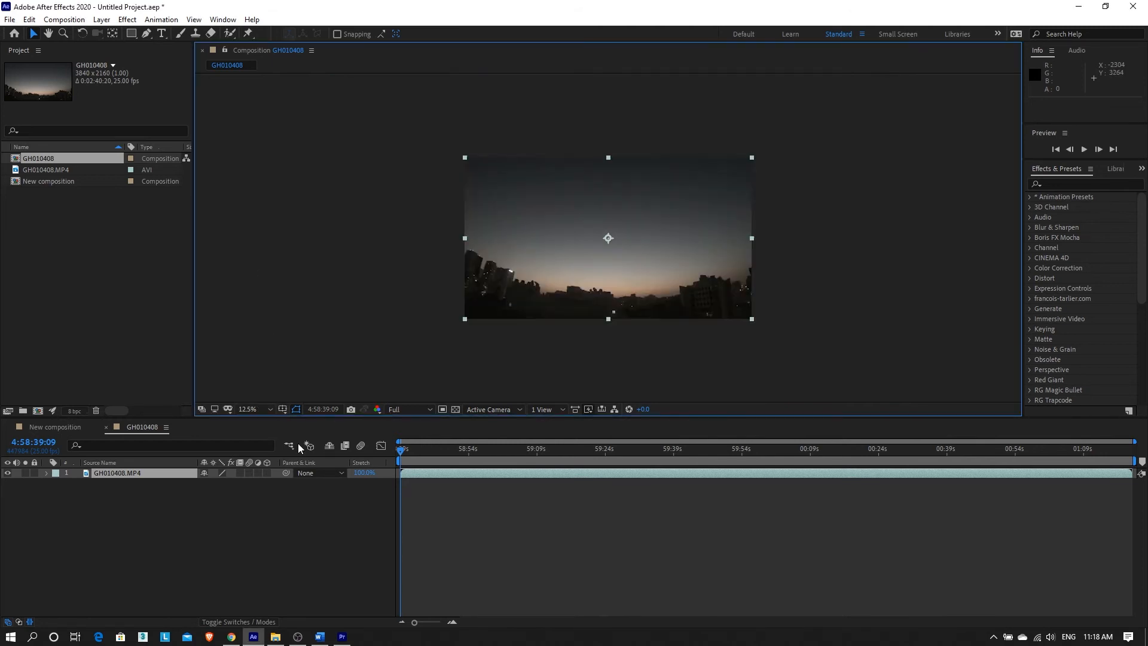
click(269, 409)
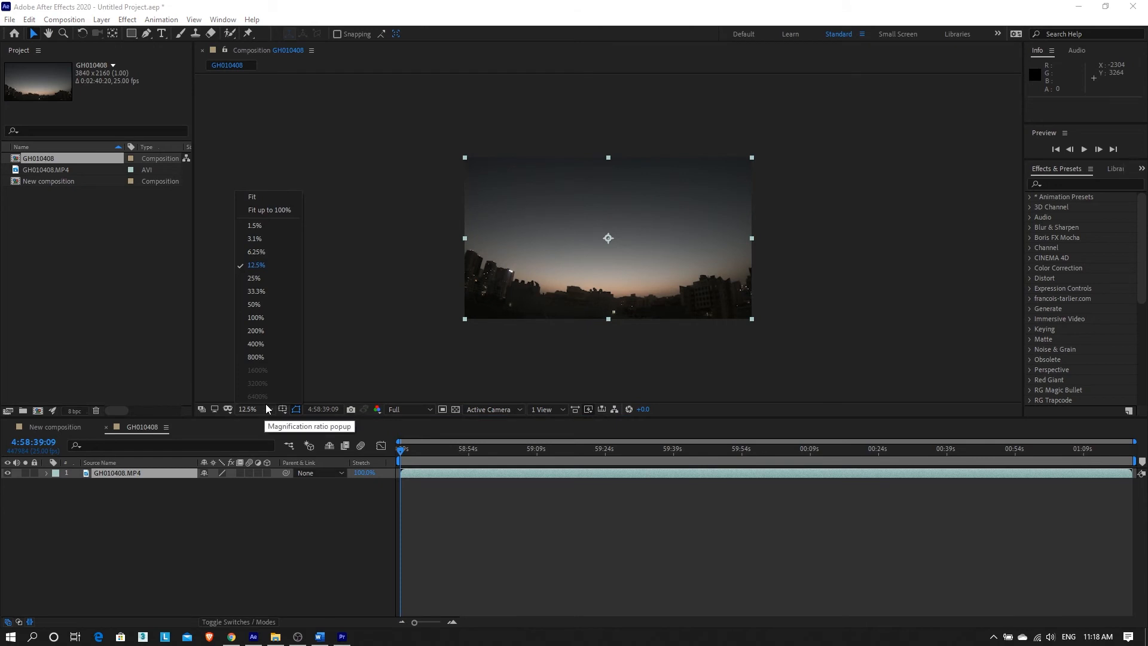
click(262, 214)
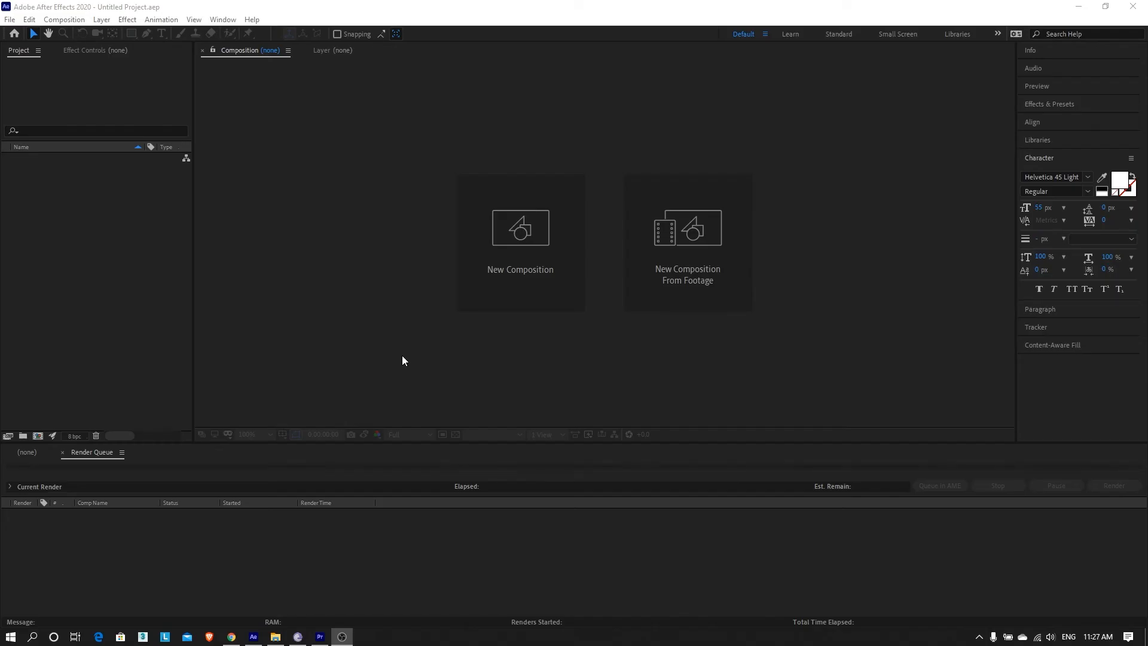
Create a composition named 'Project 01' with the HDTV 1080 25 preset and 0:00:10:00 duration.
click(65, 19)
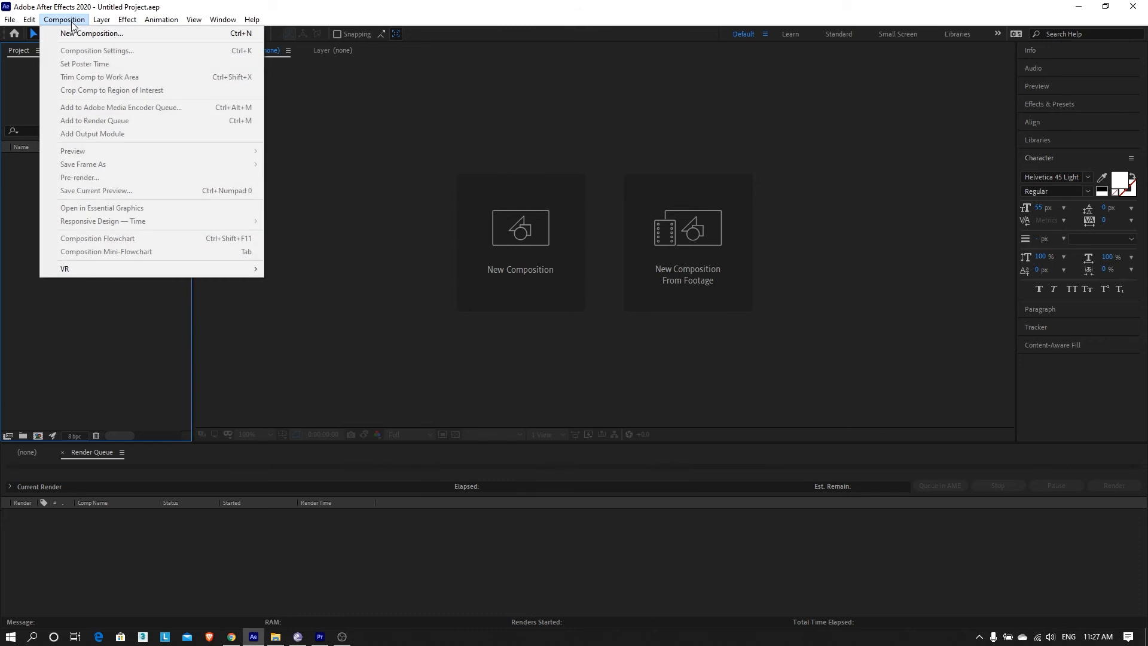
click(10, 296)
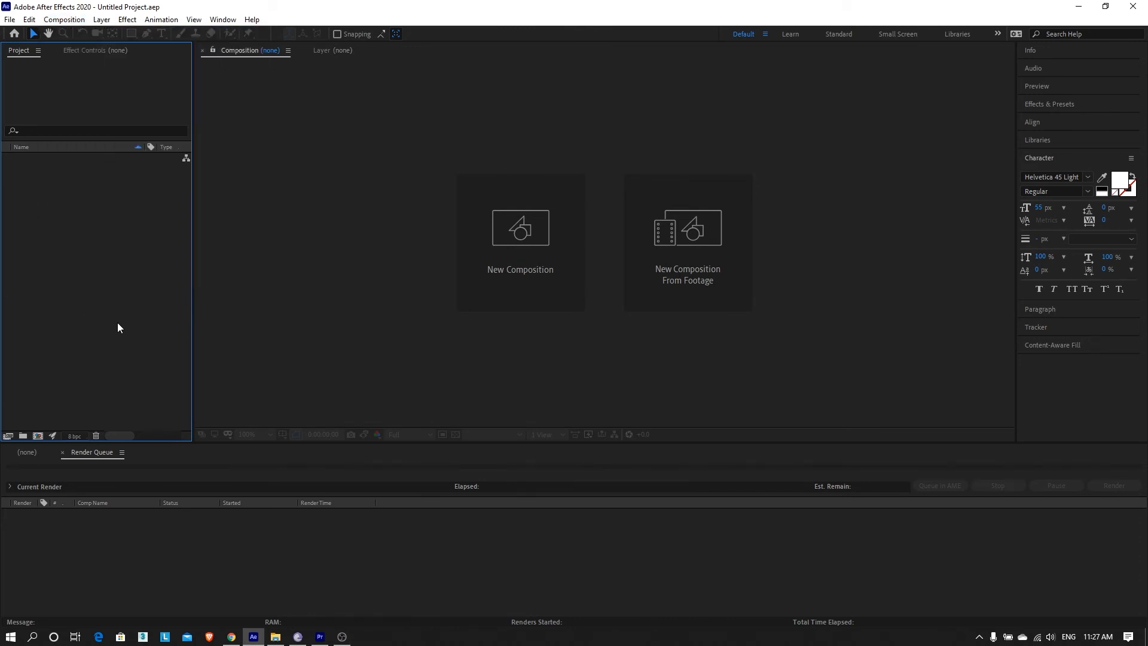
click(37, 436)
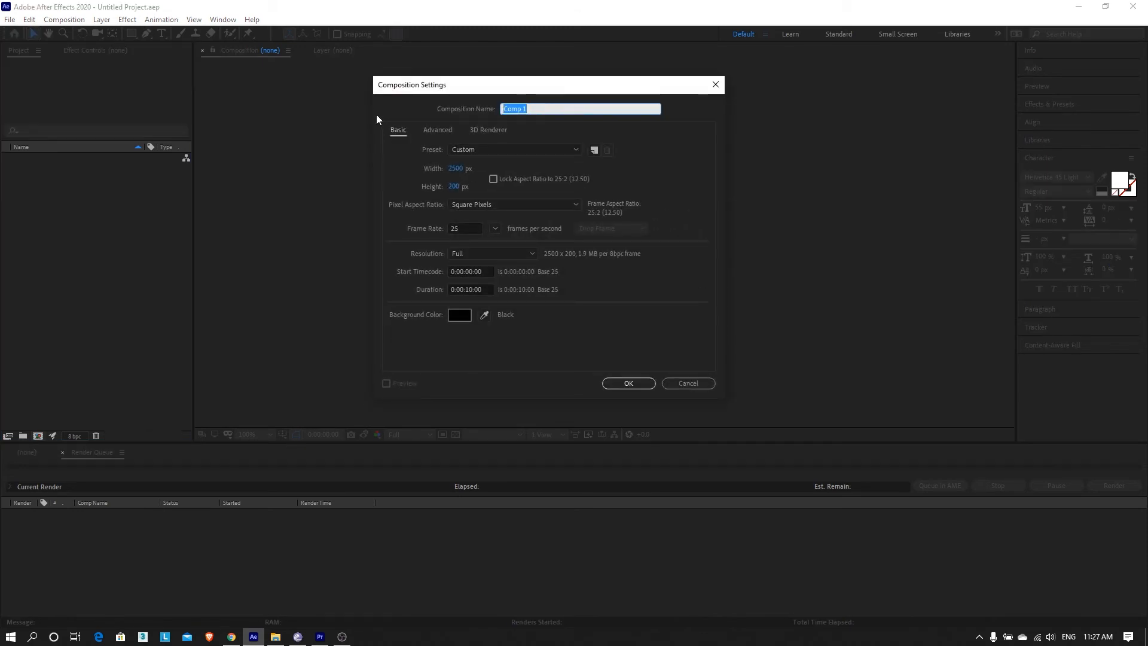
text(Project 01)
click(501, 149)
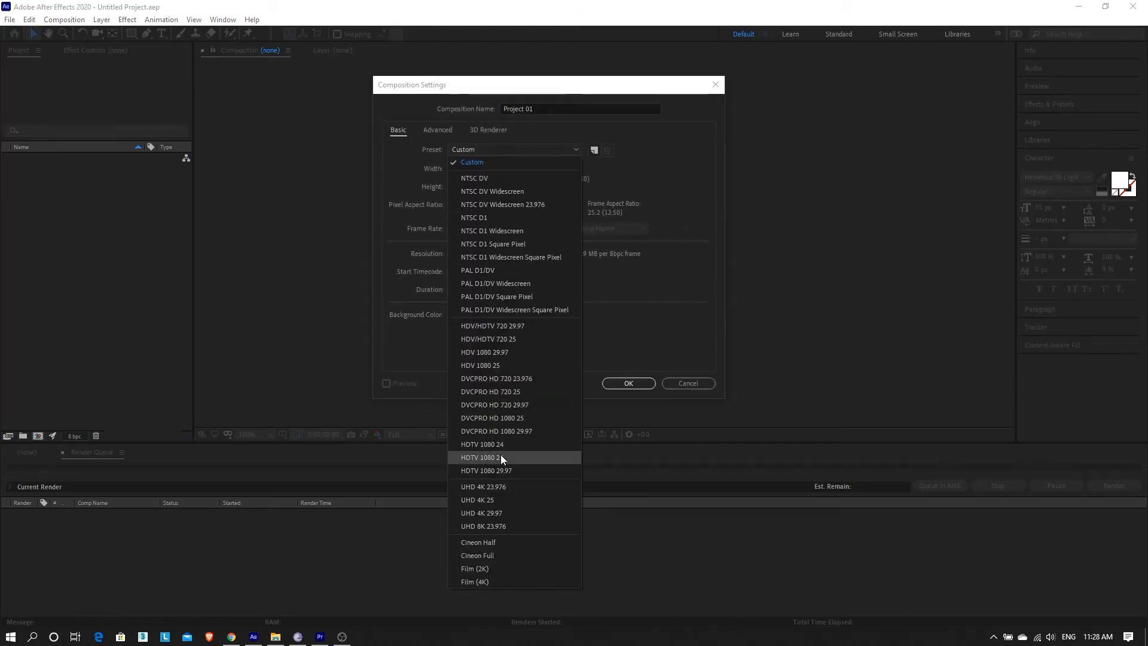
click(501, 457)
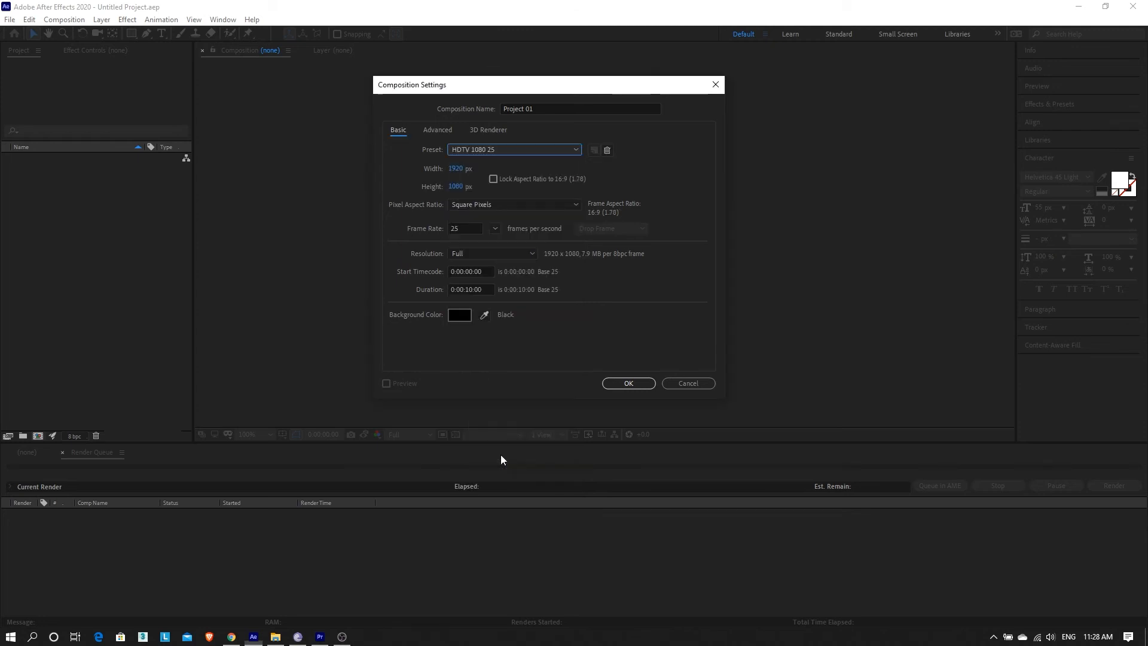
click(467, 291)
drag(467, 292, 470, 291)
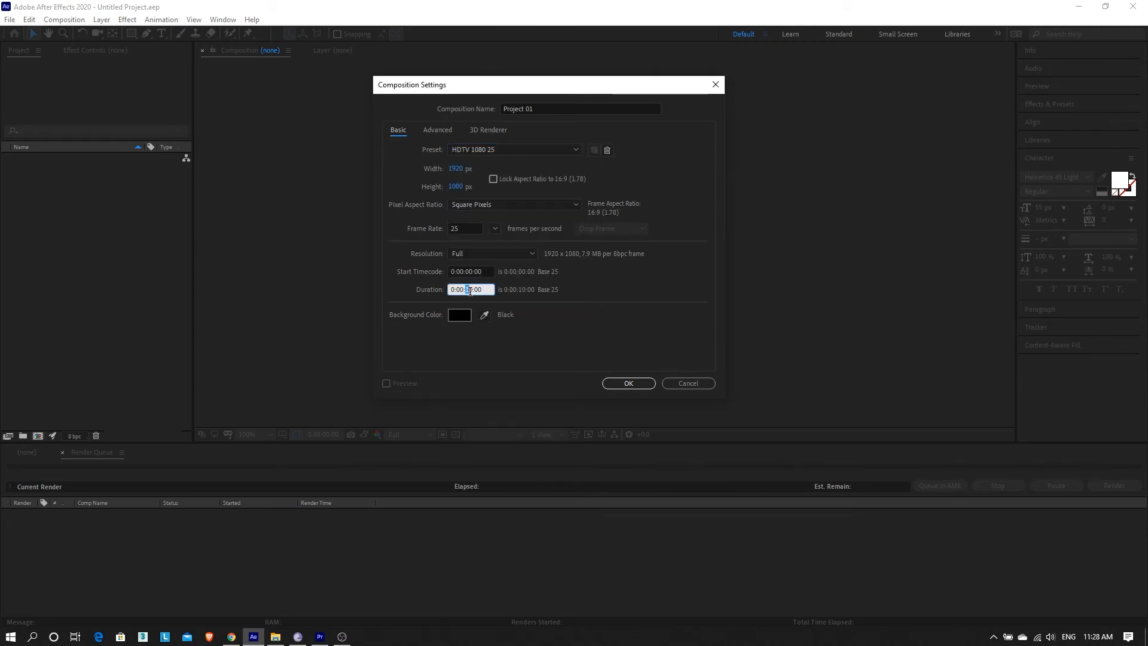
click(627, 388)
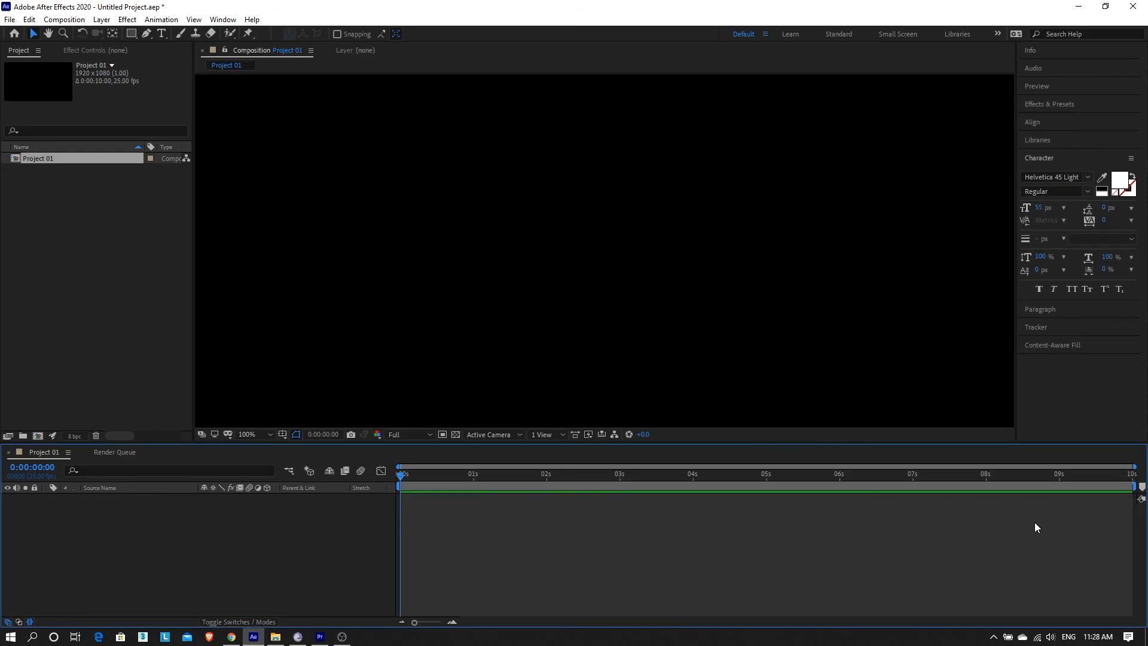
Scrub the Project 01 time marker from about five seconds back to the start.
click(784, 474)
drag(849, 485, 49, 469)
click(612, 175)
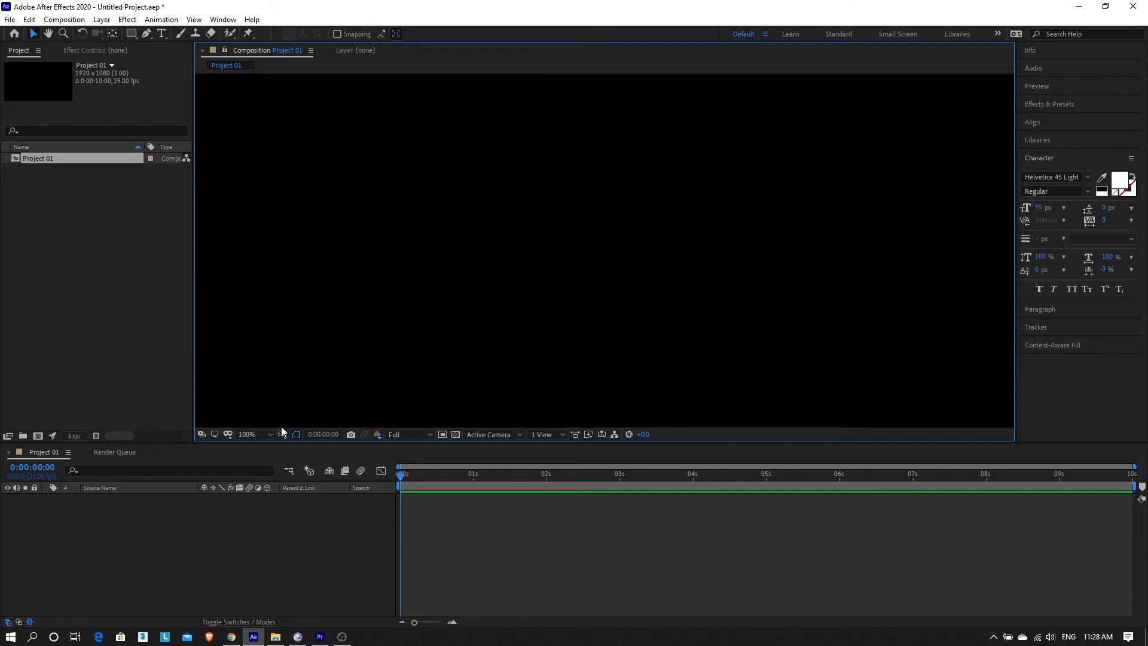
Zoom the Project 01 viewer out from 100% to 50% so the whole frame fits.
click(253, 436)
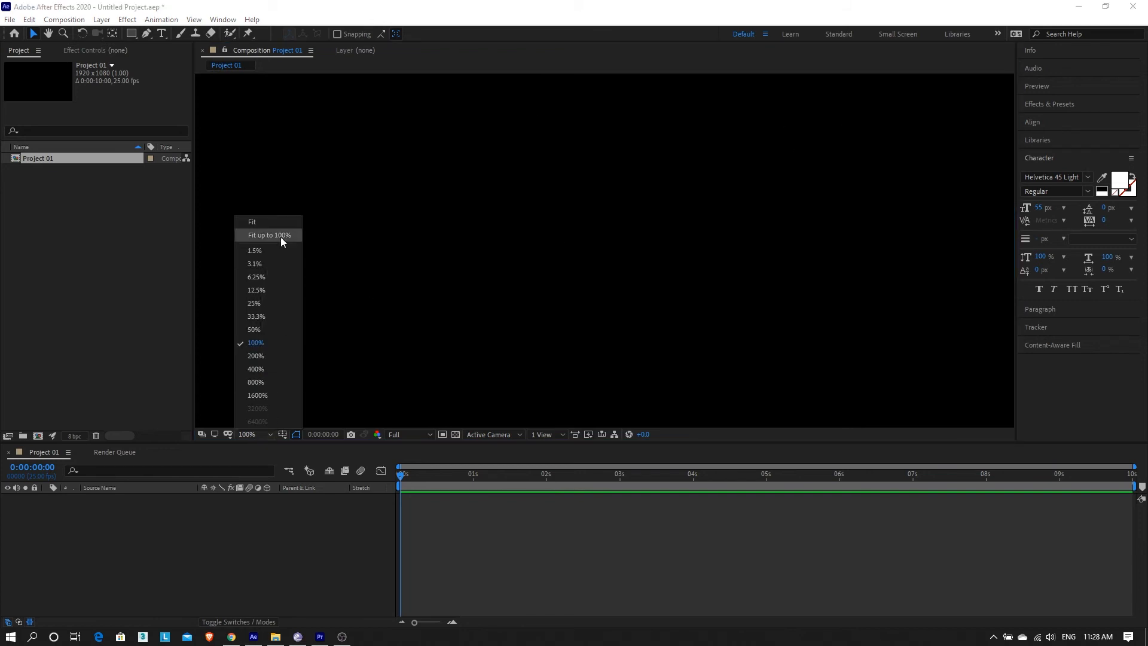
click(620, 206)
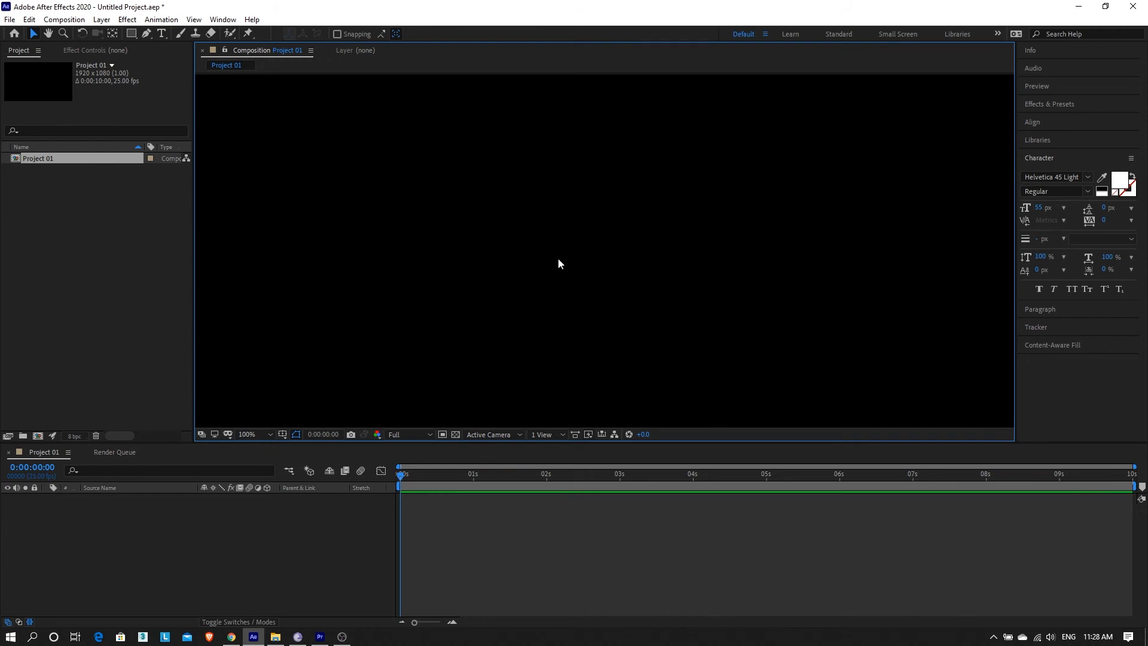
scroll(558, 259, down, 1)
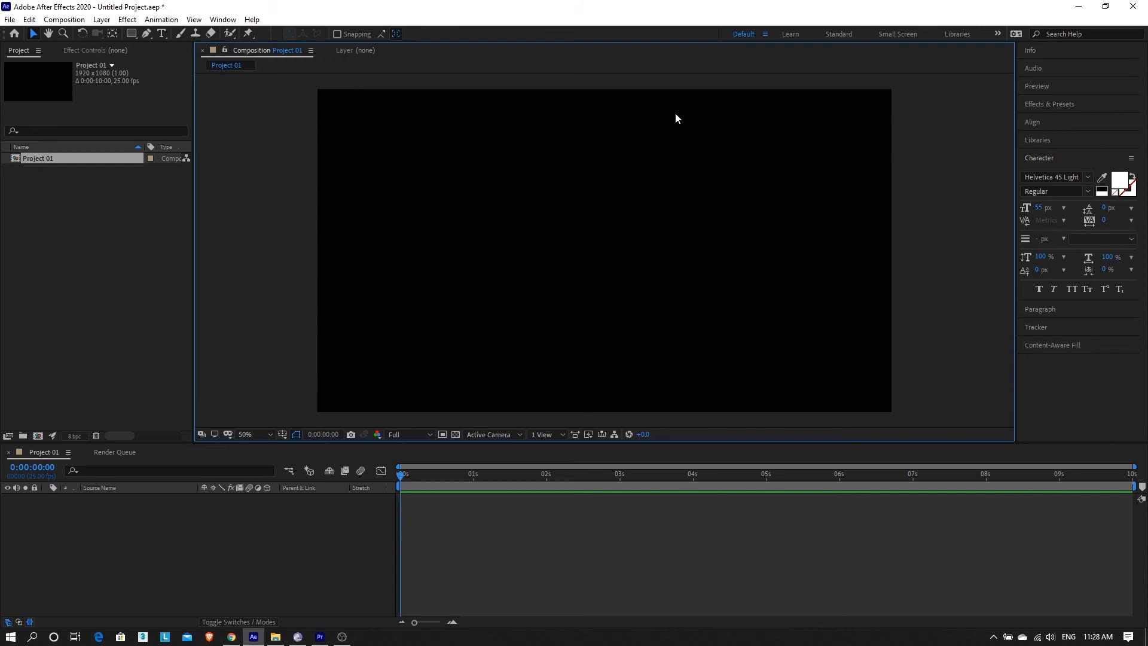
click(100, 22)
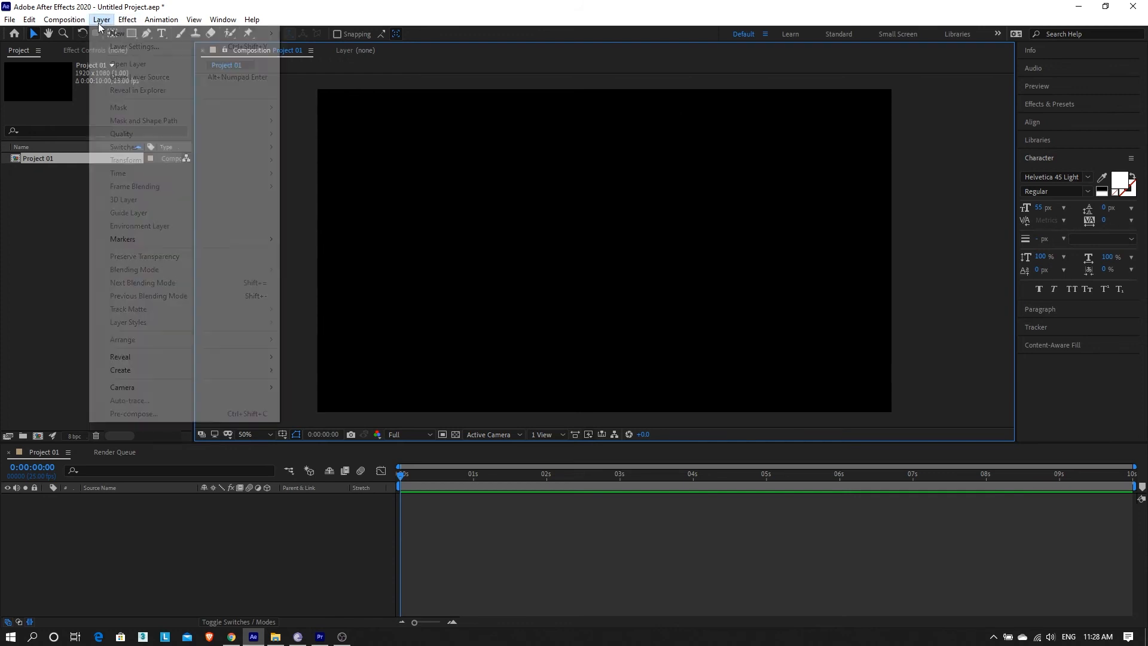
Create a 1920×1080 orange solid layer named 'Background'.
mouse_move(106, 34)
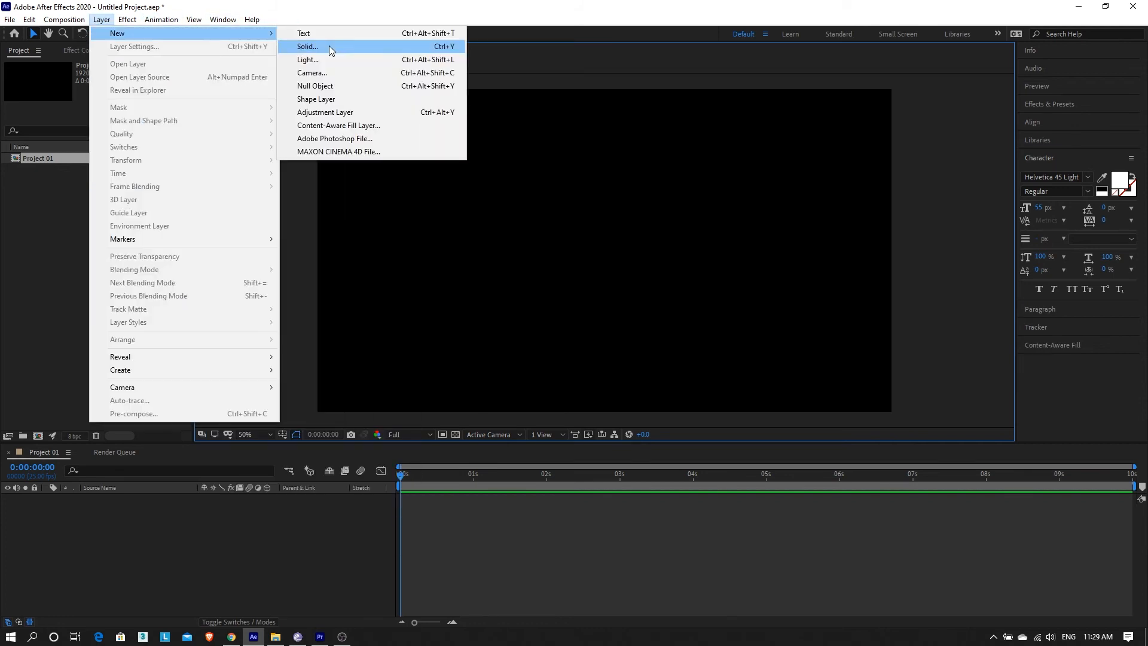
click(329, 45)
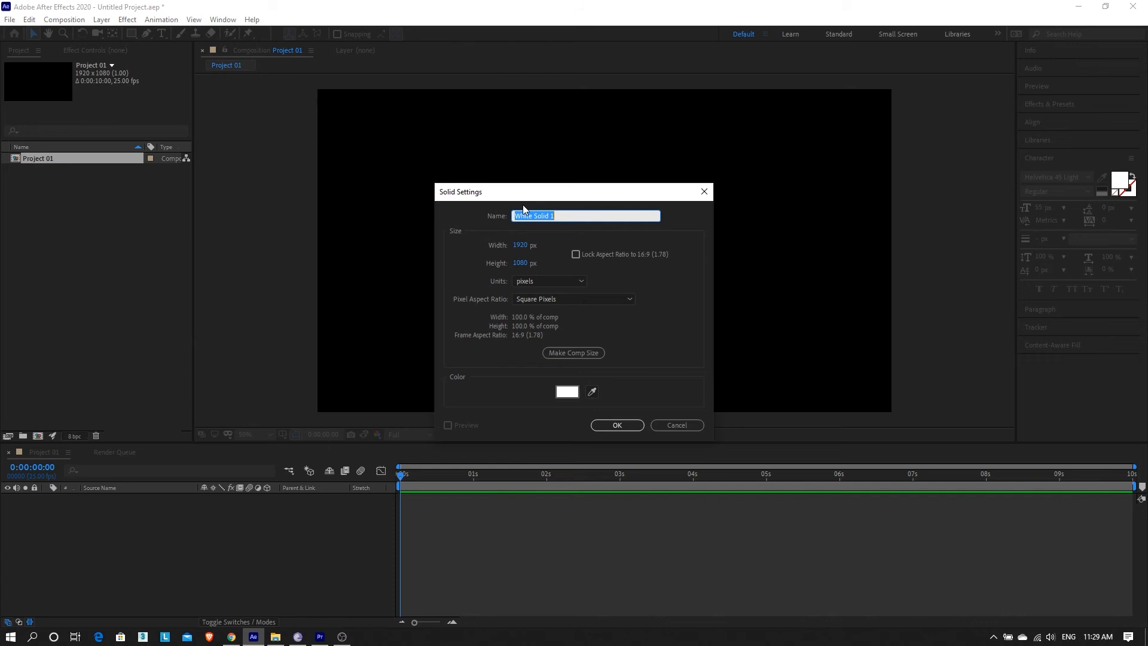
drag(525, 198, 523, 183)
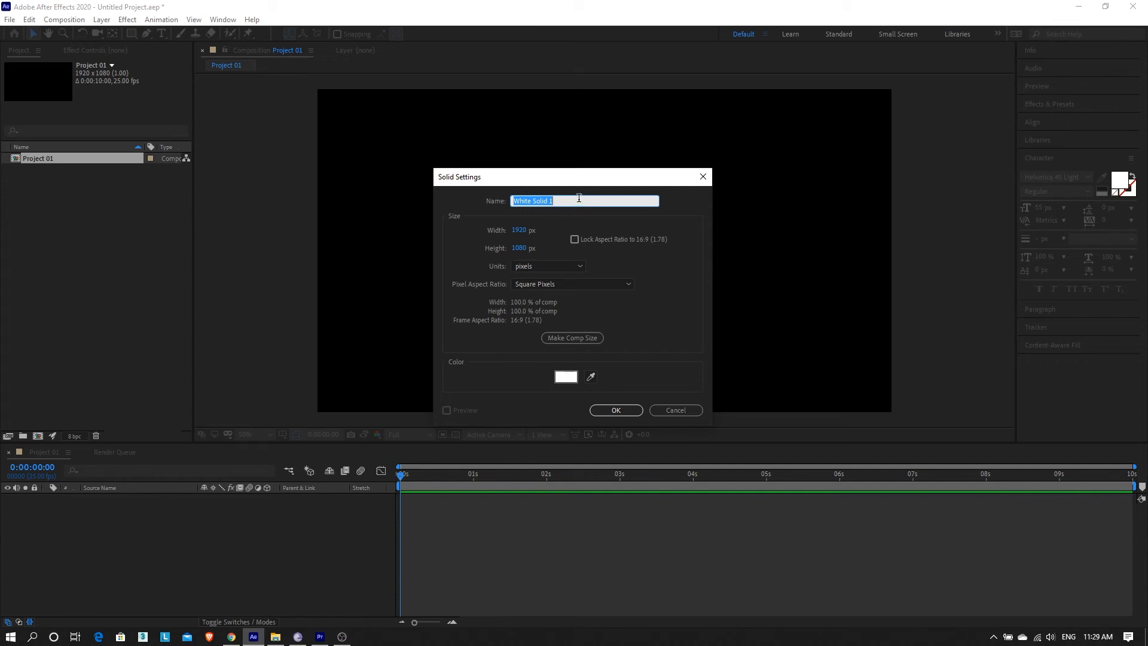
text(Background)
click(565, 377)
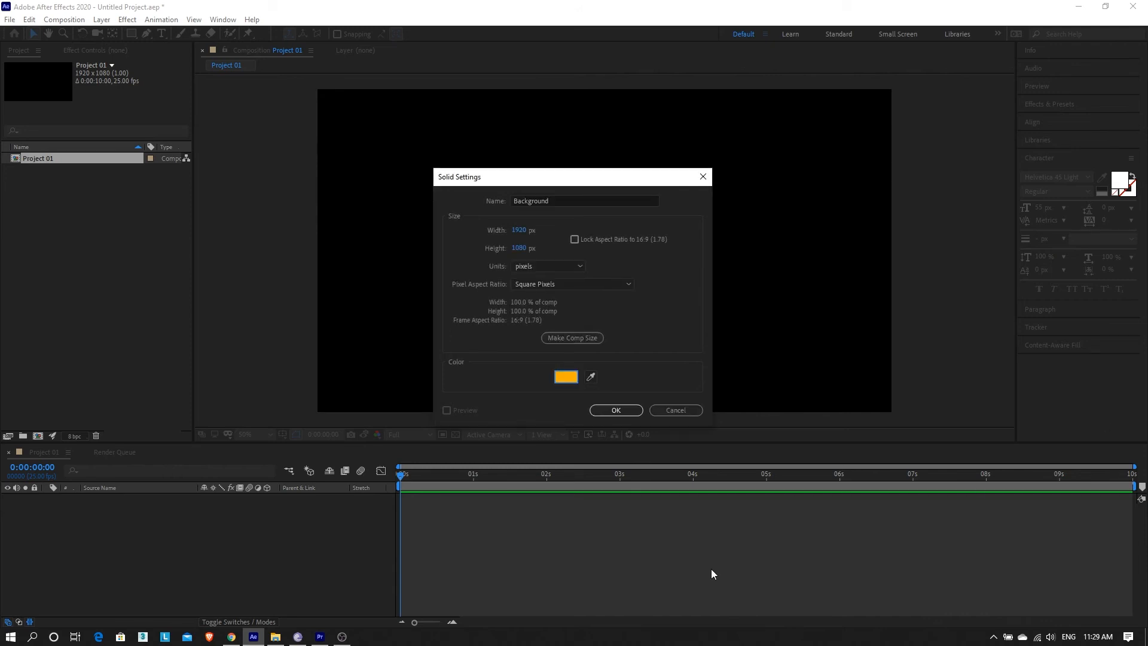
click(615, 409)
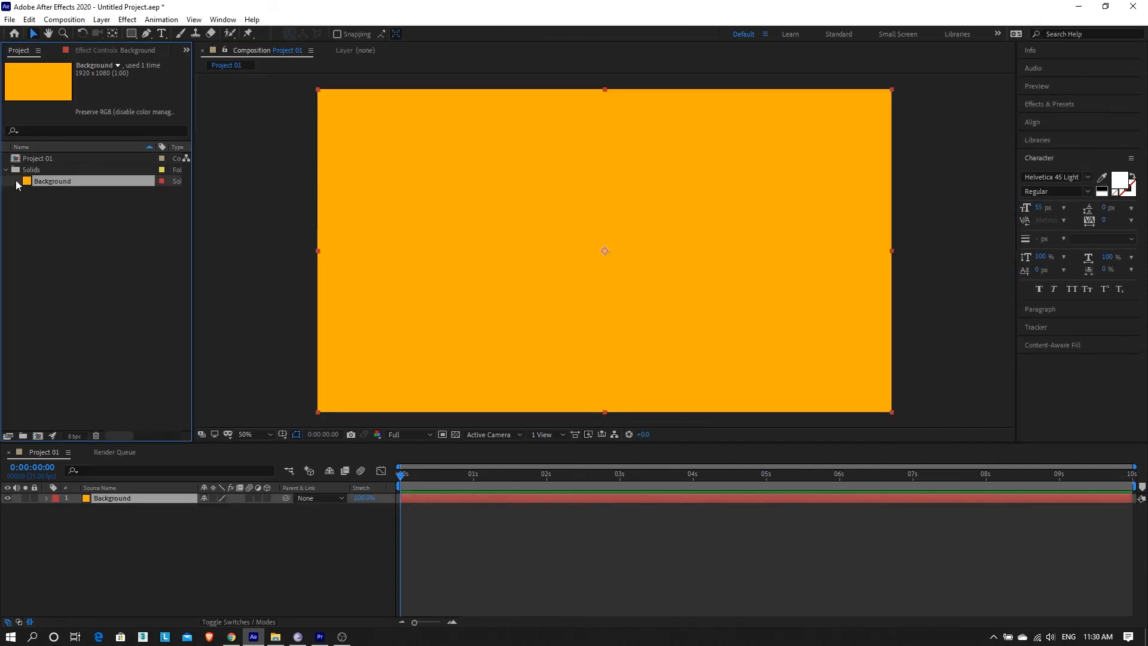
click(5, 169)
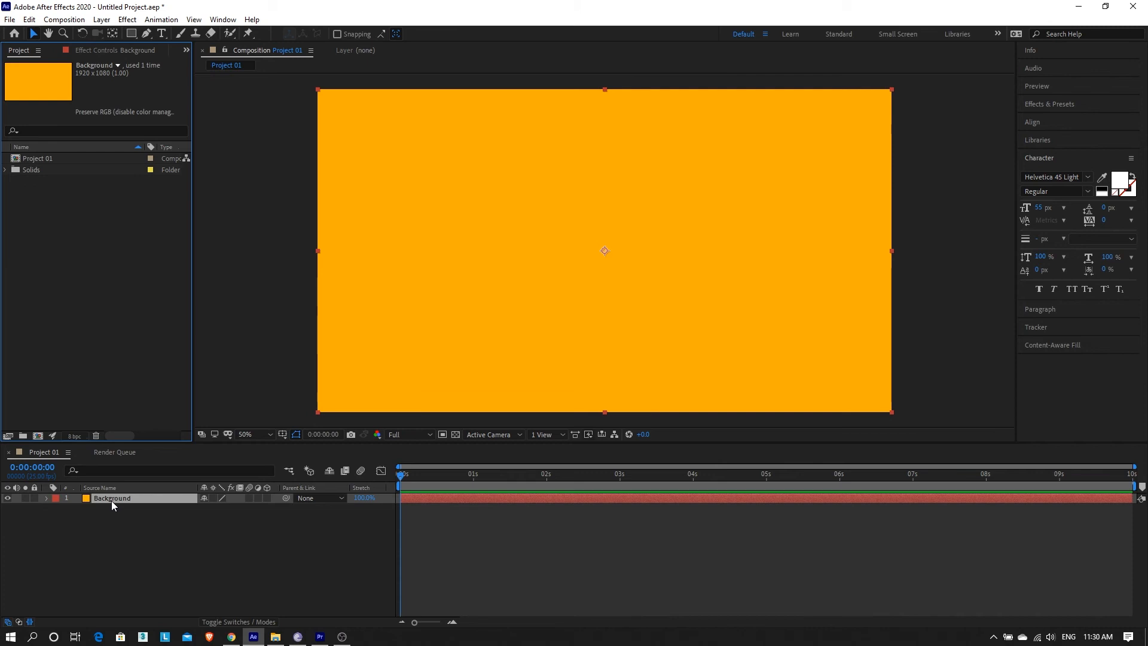
drag(401, 476, 4, 445)
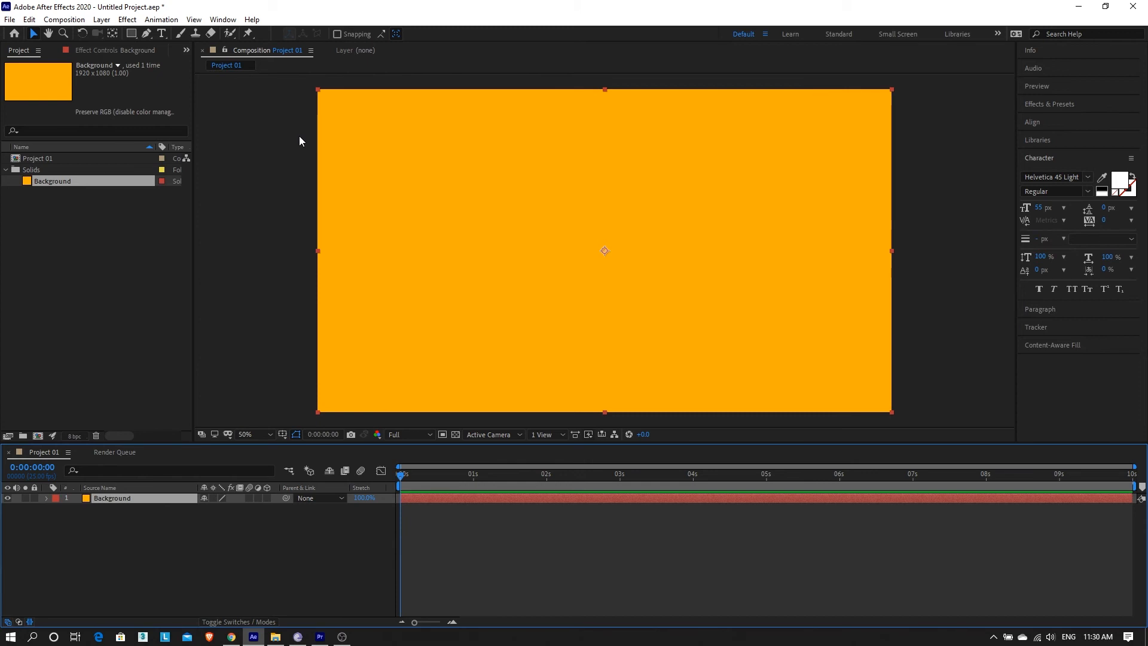
click(253, 239)
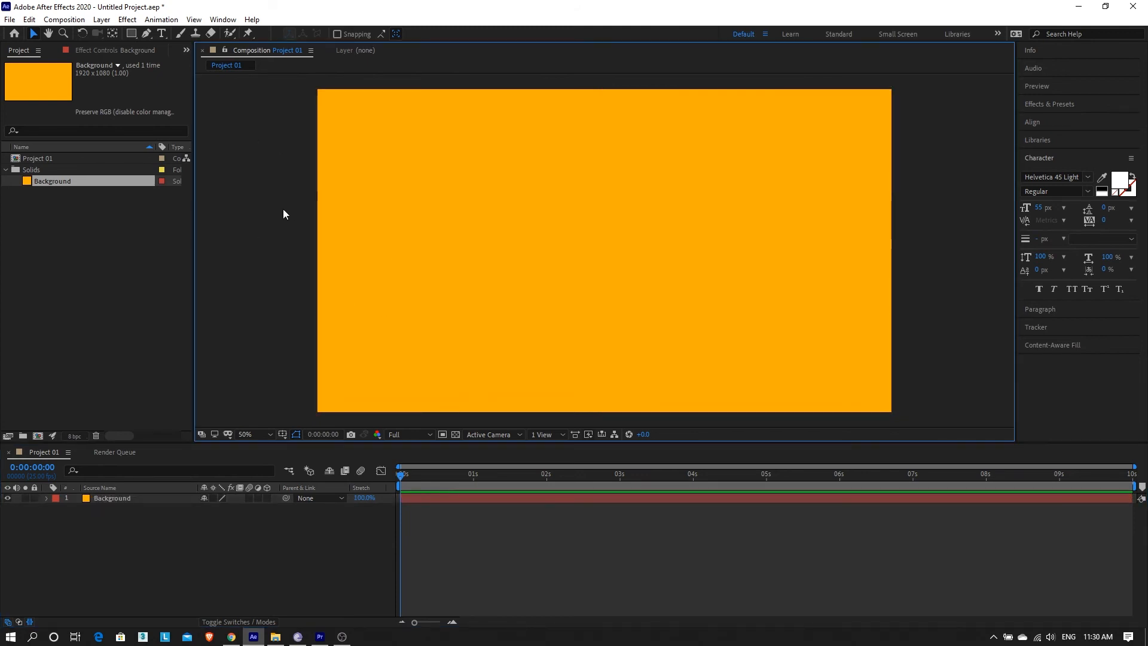
click(107, 20)
mouse_move(121, 37)
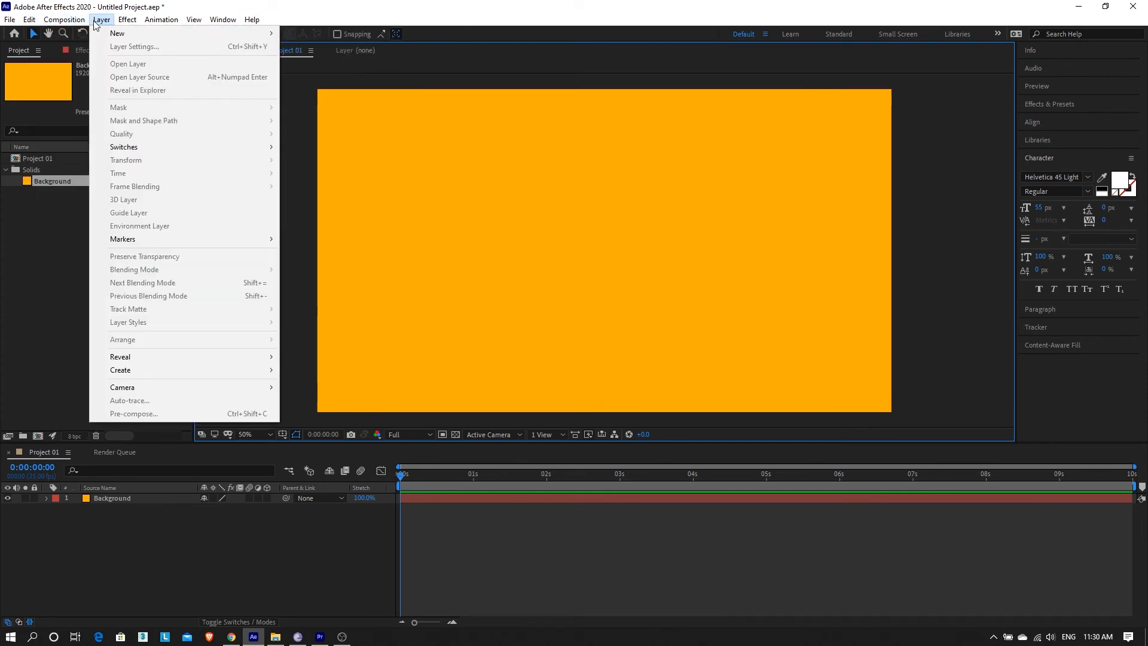
click(357, 35)
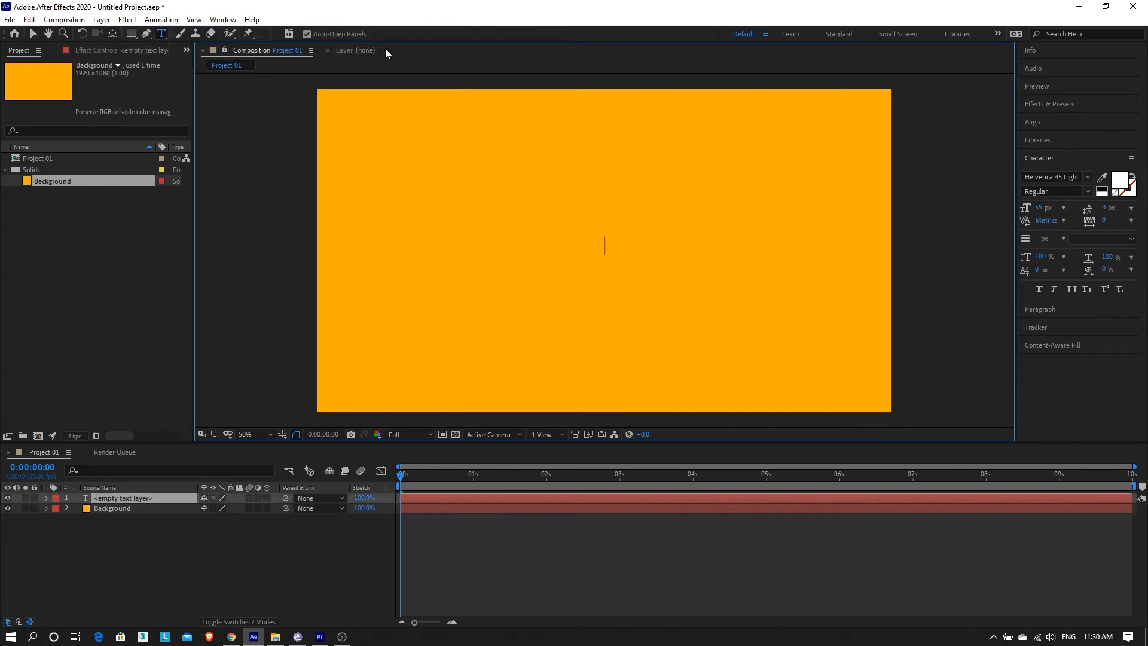
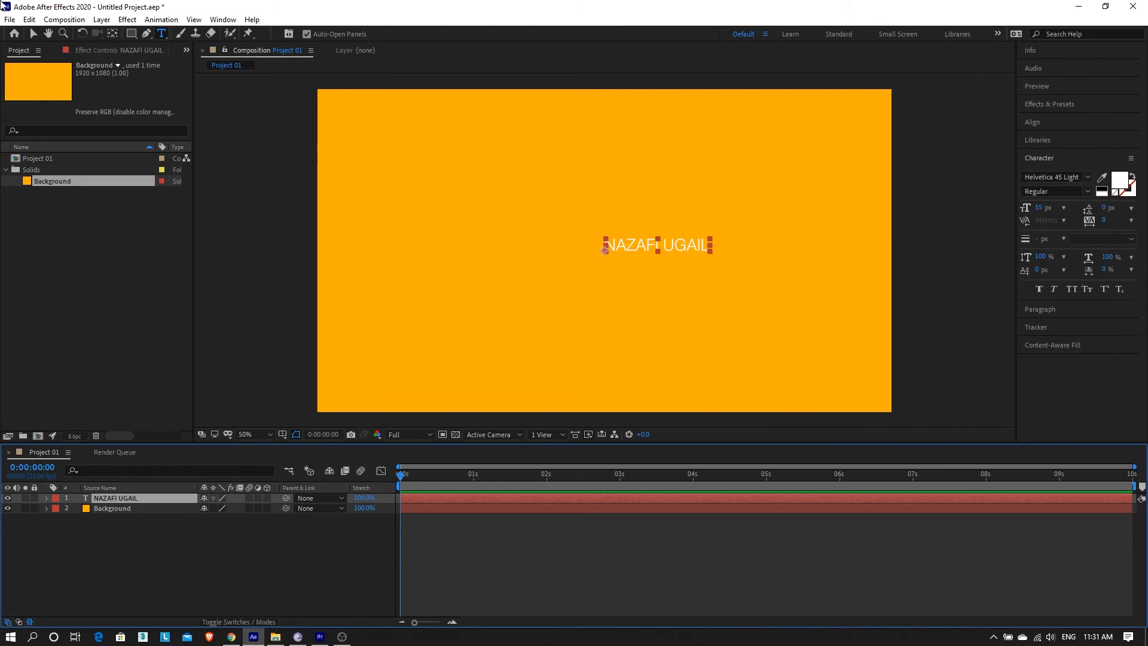
Set the title font to Helvetica 65 Medium in Bold style.
click(1088, 178)
scroll(1052, 275, up, 3)
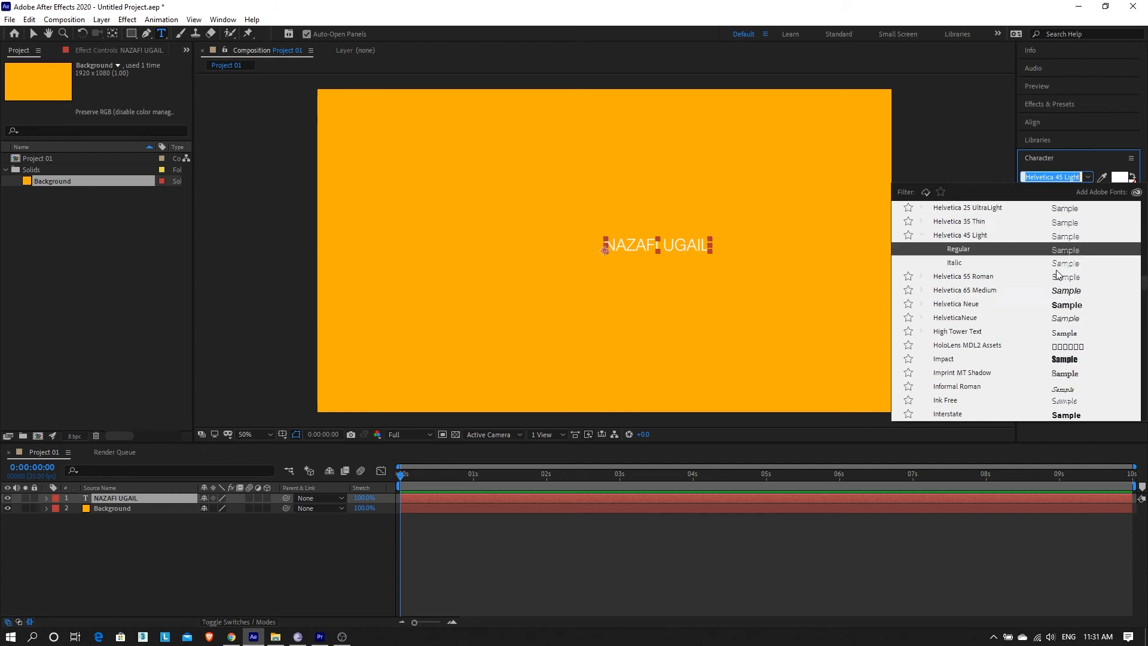
scroll(1047, 286, down, 1)
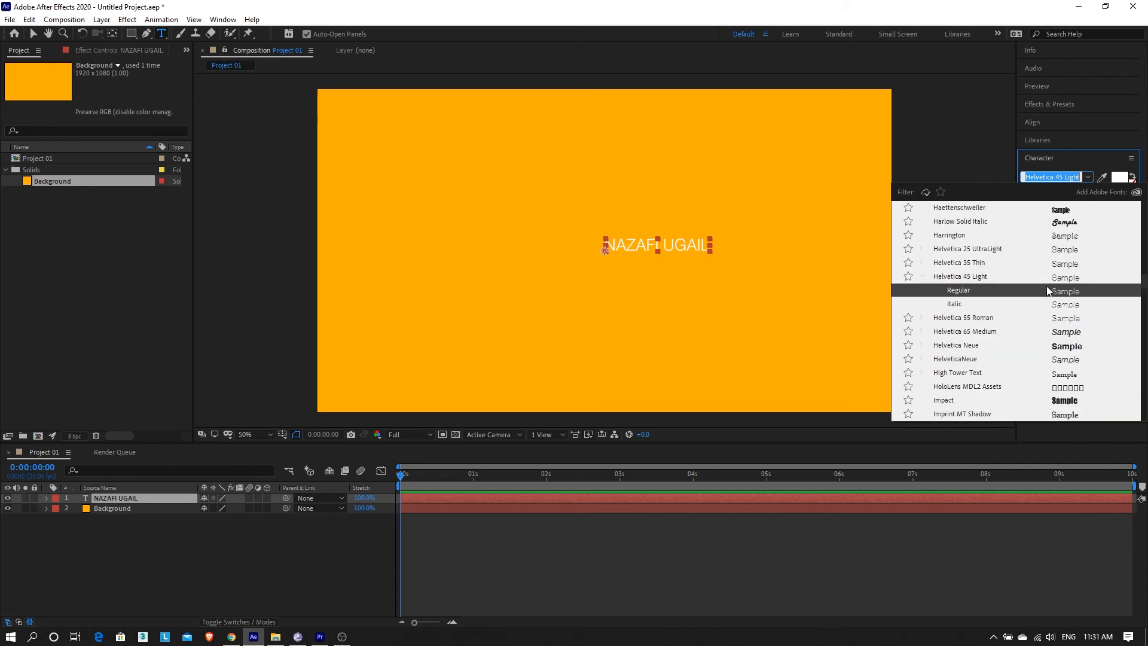
click(972, 332)
click(1088, 192)
click(1061, 219)
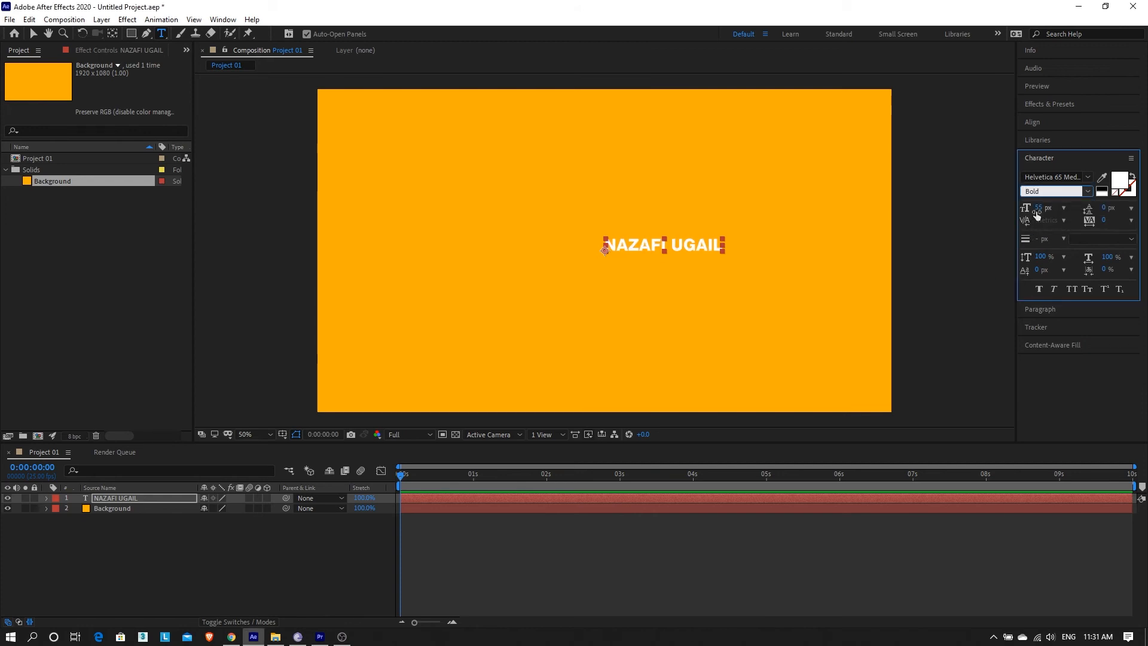
Enlarge the text to about 160 px and centre-align it in the frame.
drag(1038, 214, 1106, 212)
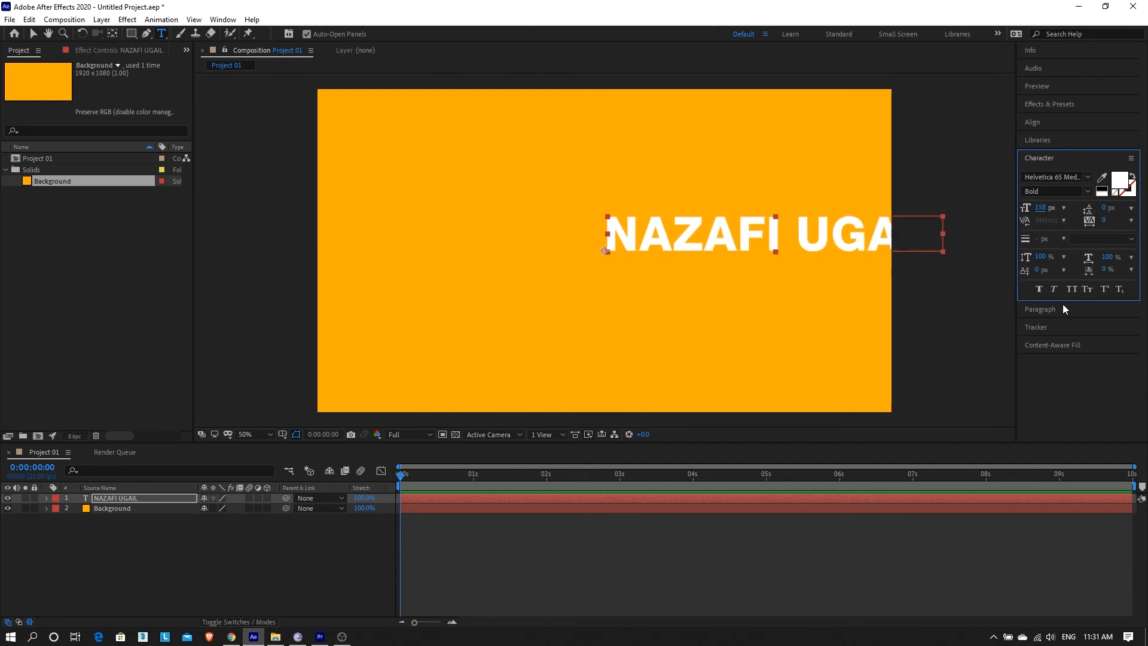
click(1045, 308)
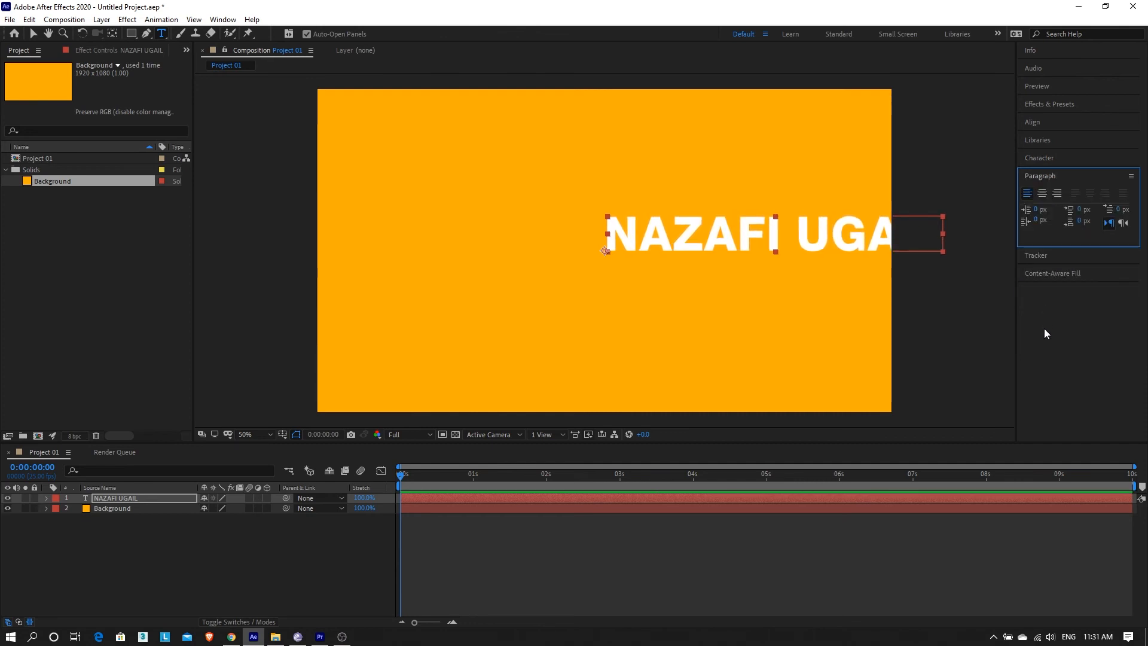
click(1043, 193)
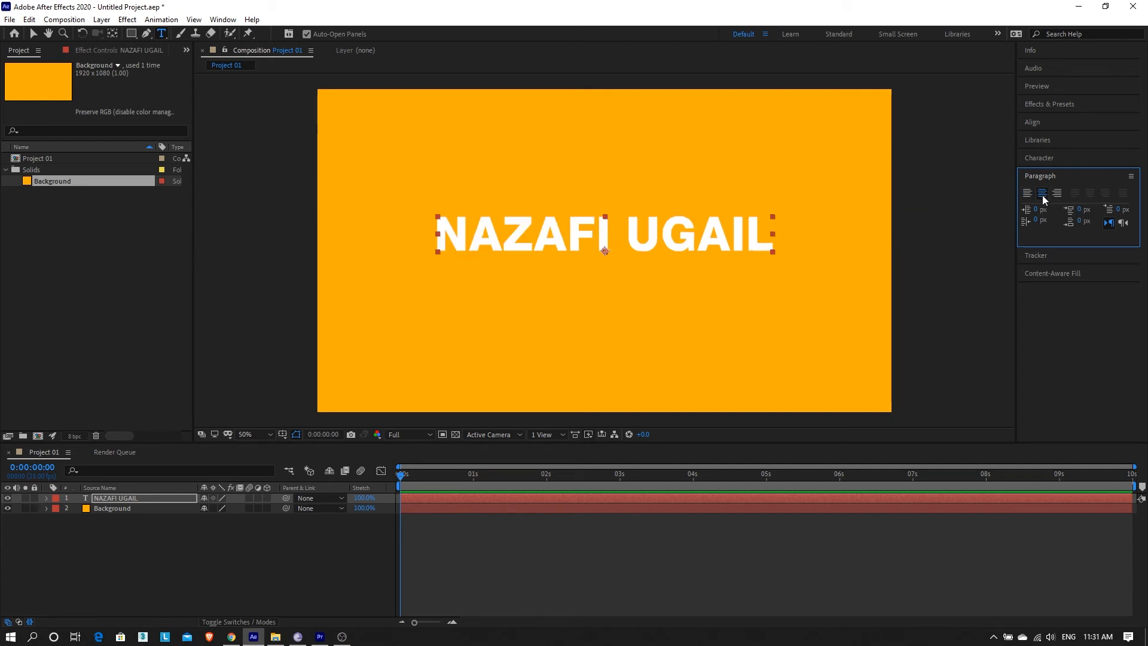
key(v)
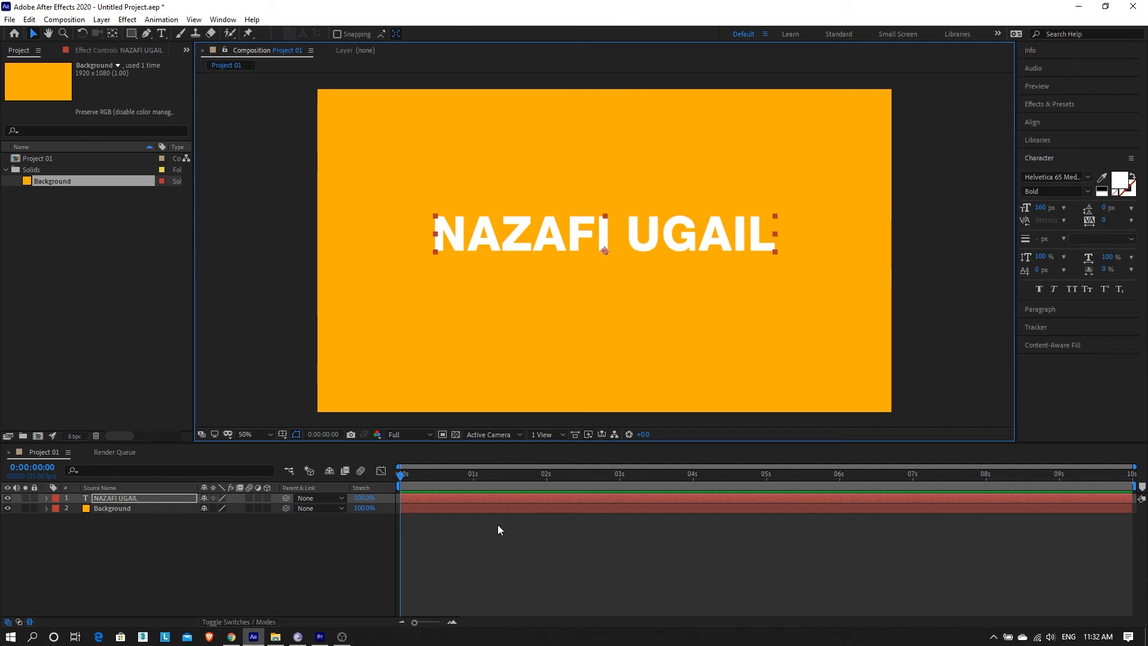
click(448, 480)
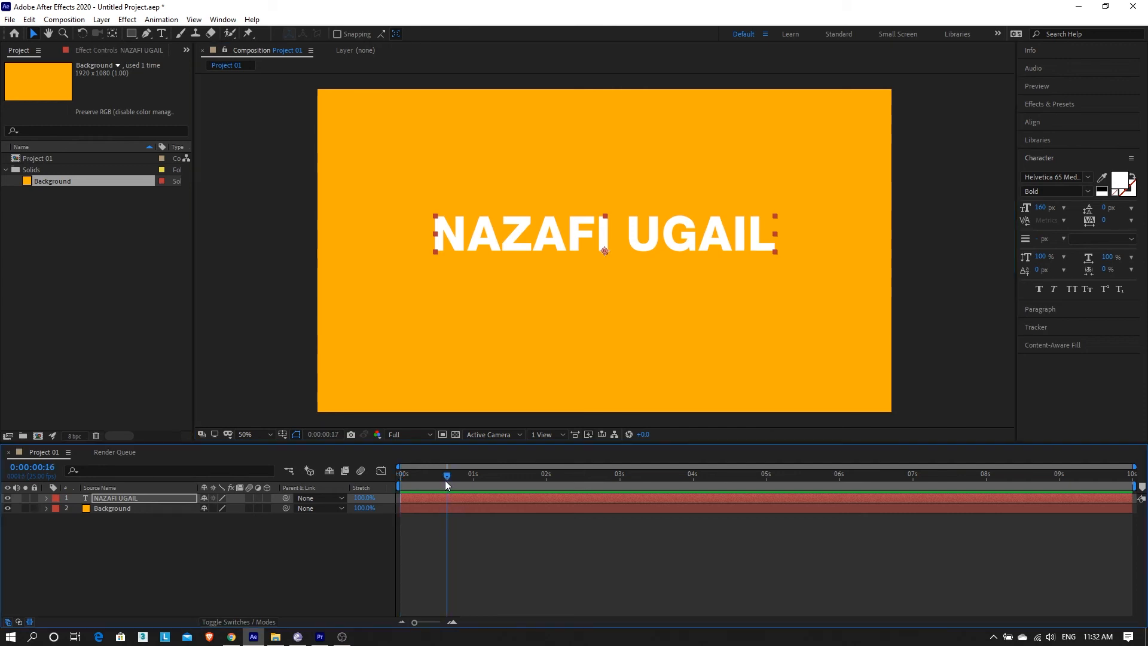
click(46, 498)
click(91, 519)
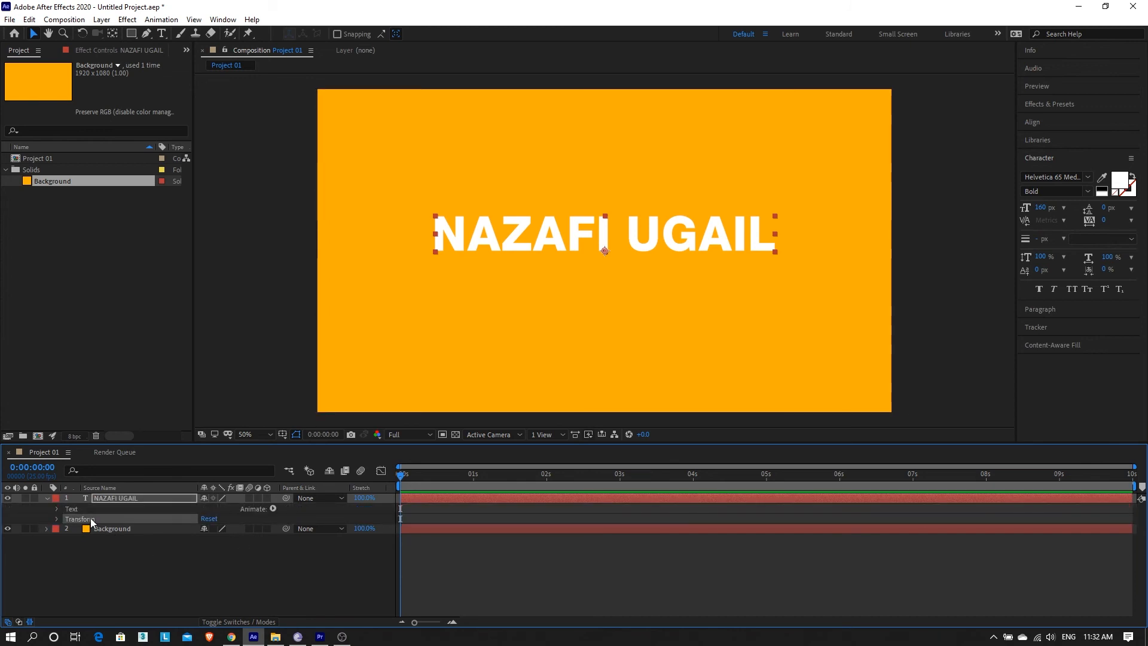
click(57, 518)
click(109, 541)
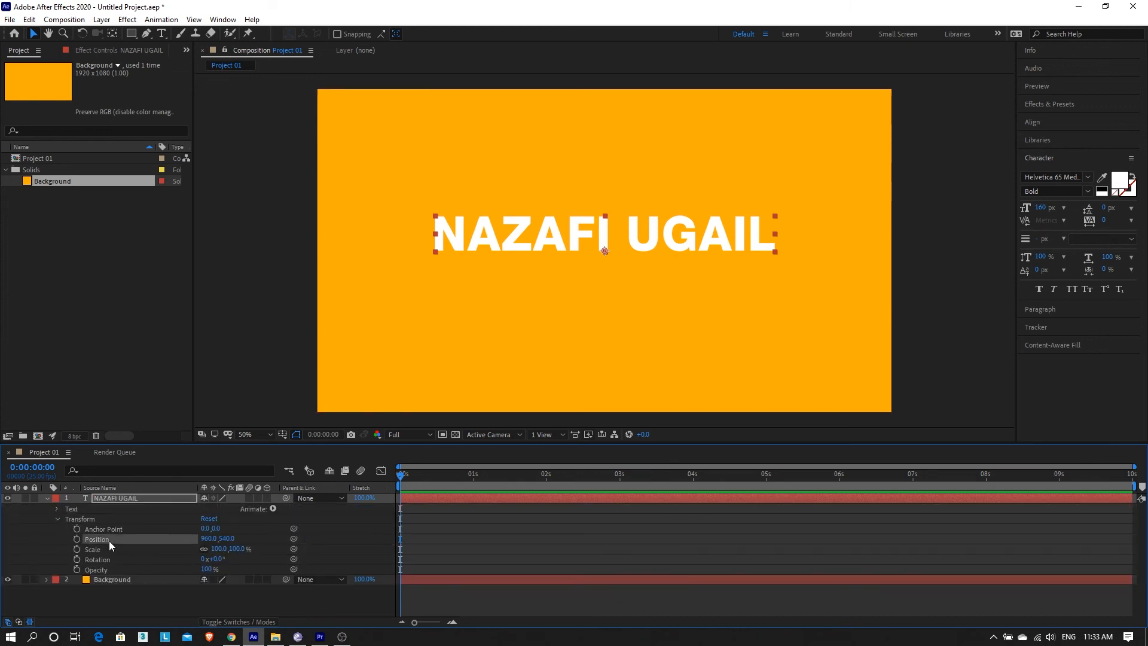
Try shifting the text left, then undo back to the default transform.
drag(208, 538, 137, 544)
key(ctrl+z)
key(ctrl+z)
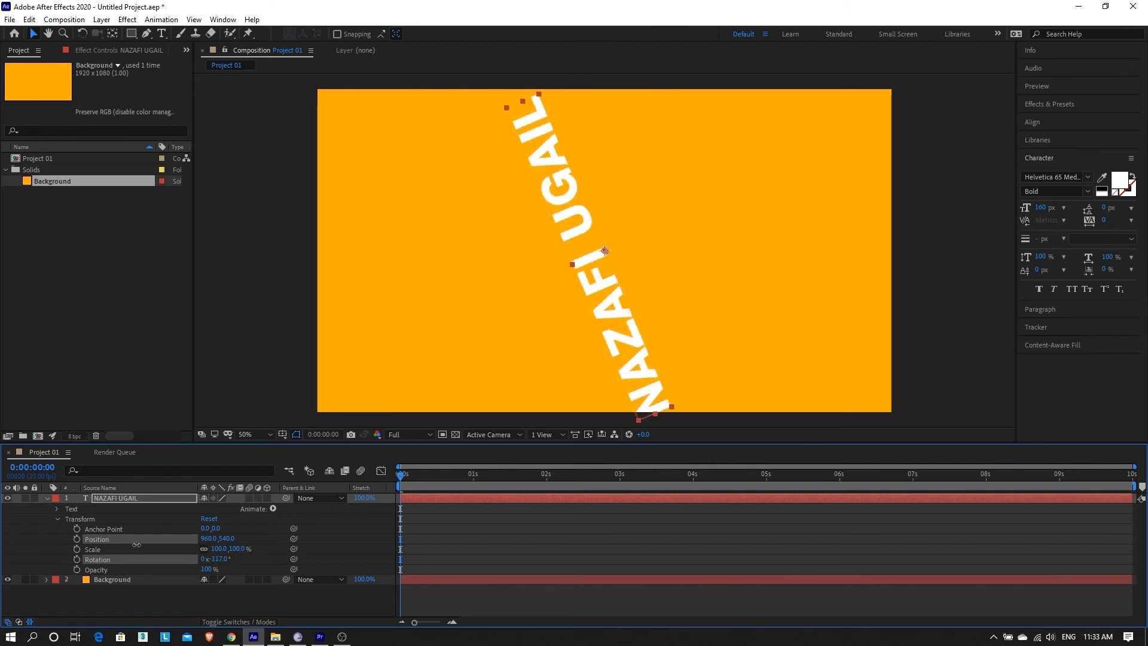
key(ctrl+z)
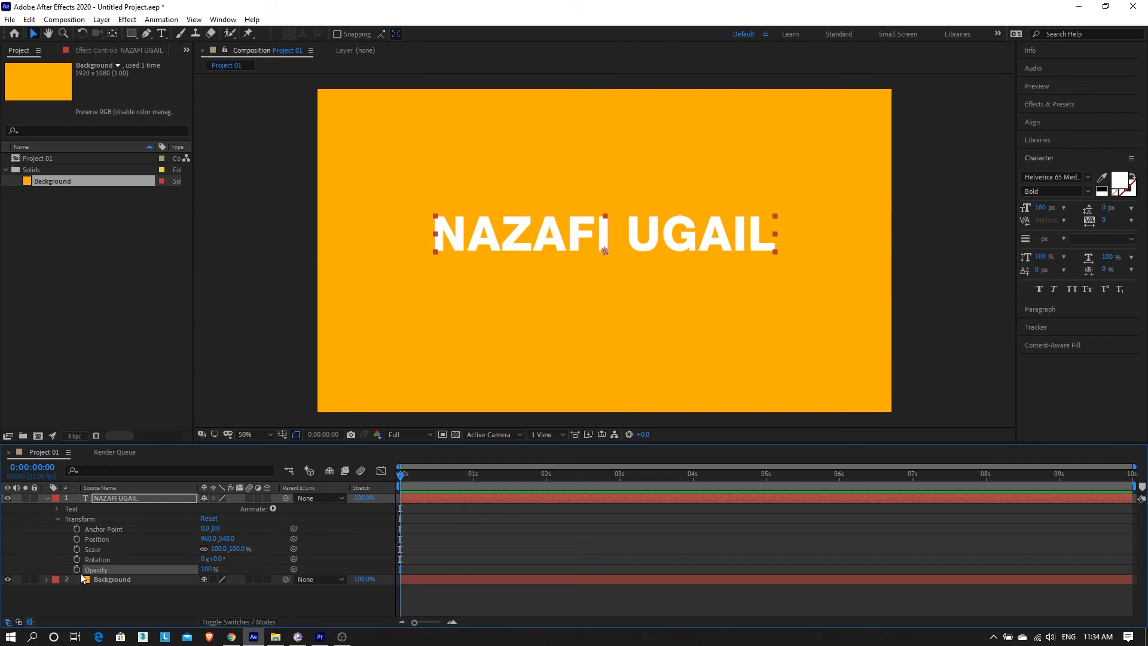
Set the text's Opacity to 0% with a keyframe at 0:00.
click(473, 478)
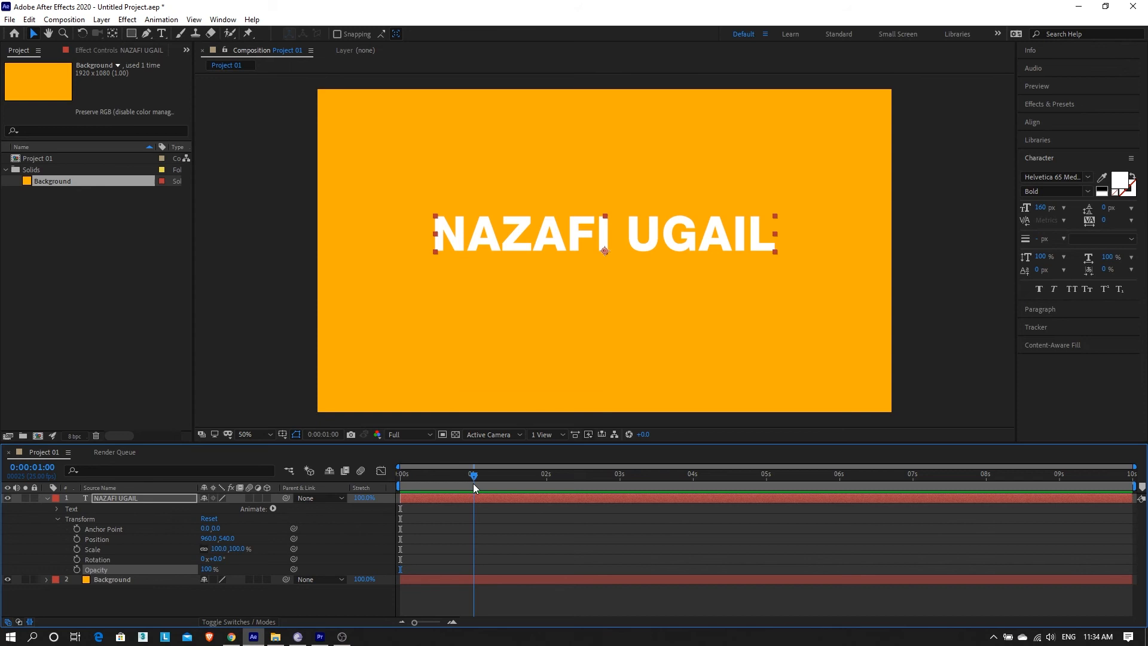
mouse_move(472, 484)
mouse_down()
mouse_move(392, 519)
mouse_move(479, 476)
mouse_move(422, 481)
mouse_move(471, 500)
mouse_up()
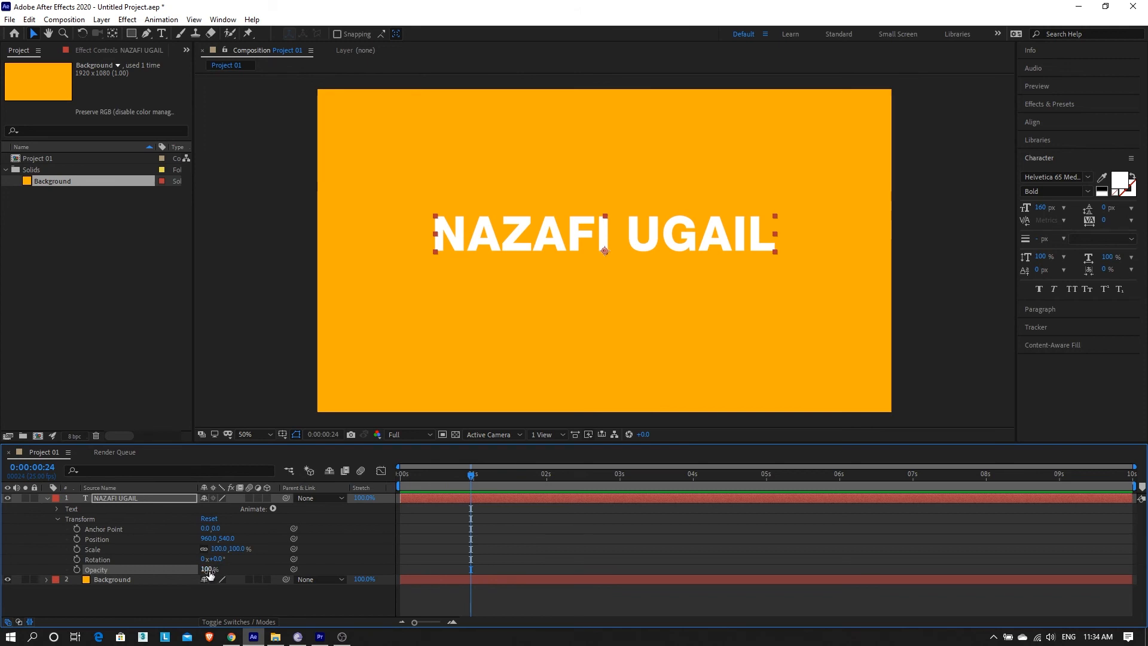
drag(461, 479, 372, 479)
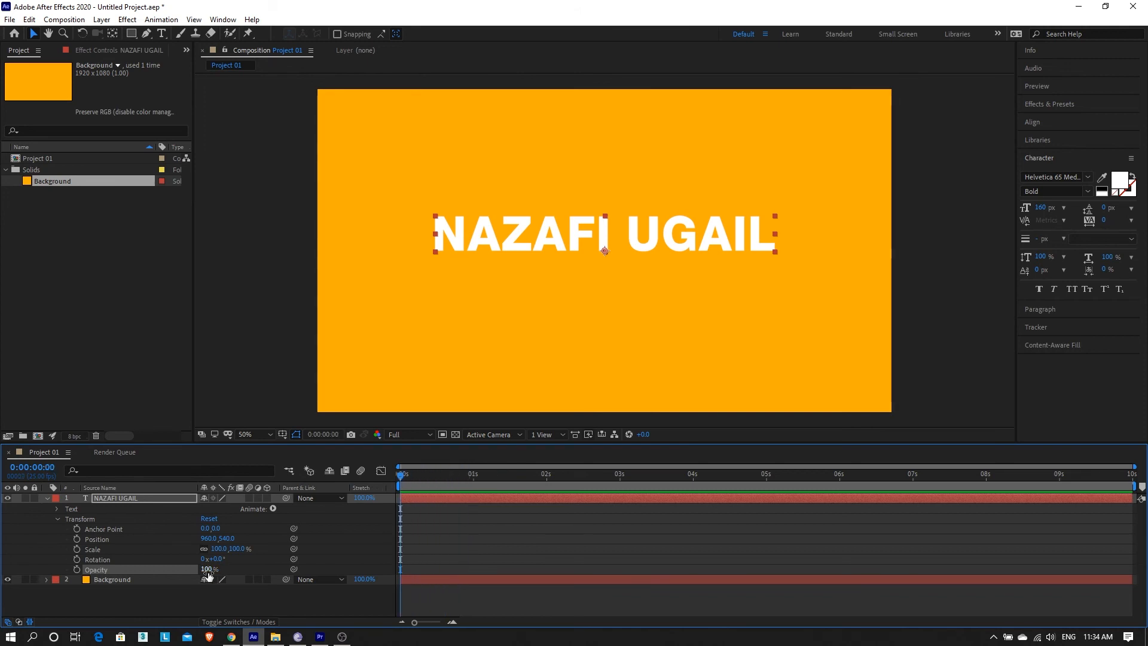
drag(206, 571, 149, 573)
click(78, 571)
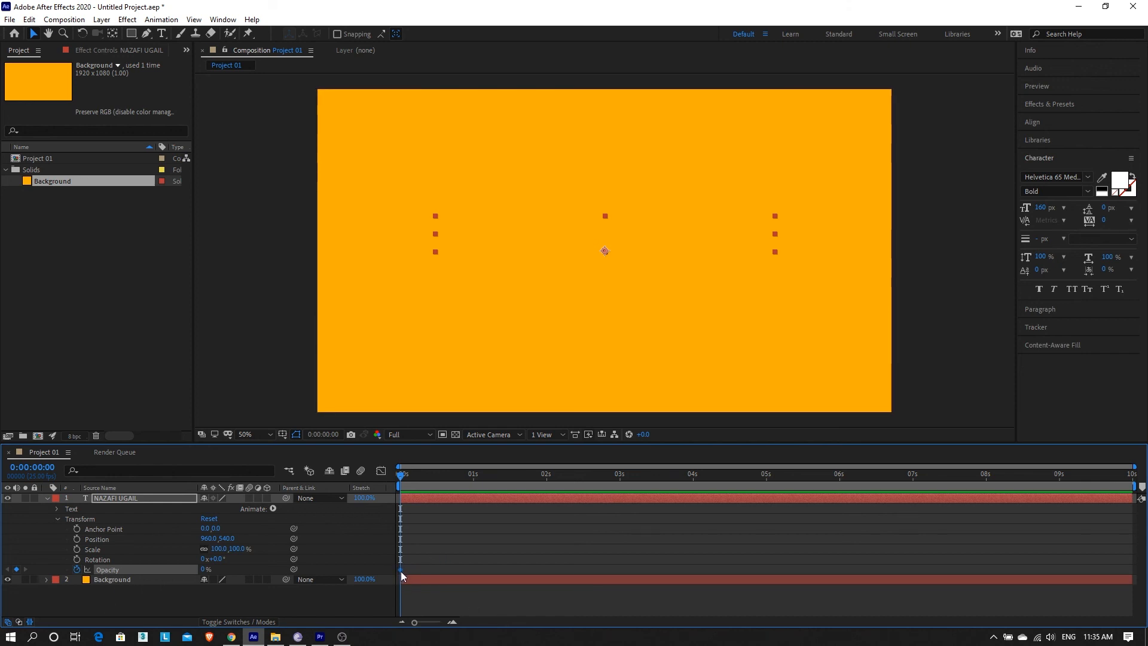
Scrub a few frames in to check the hidden text, then return to the start.
mouse_move(400, 569)
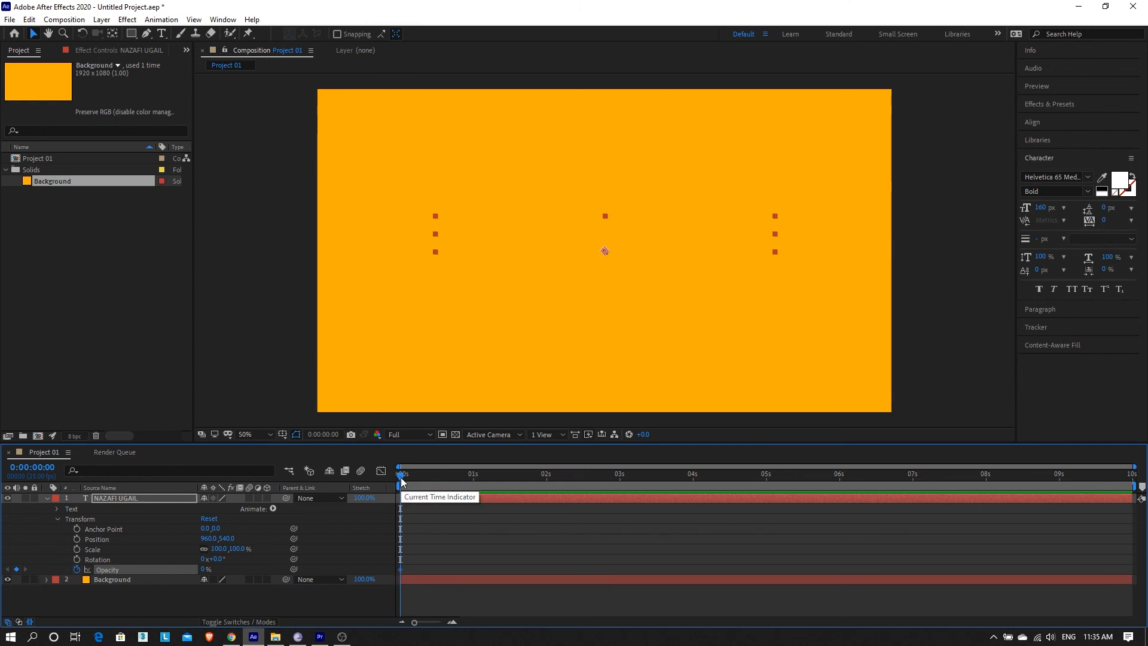
click(420, 478)
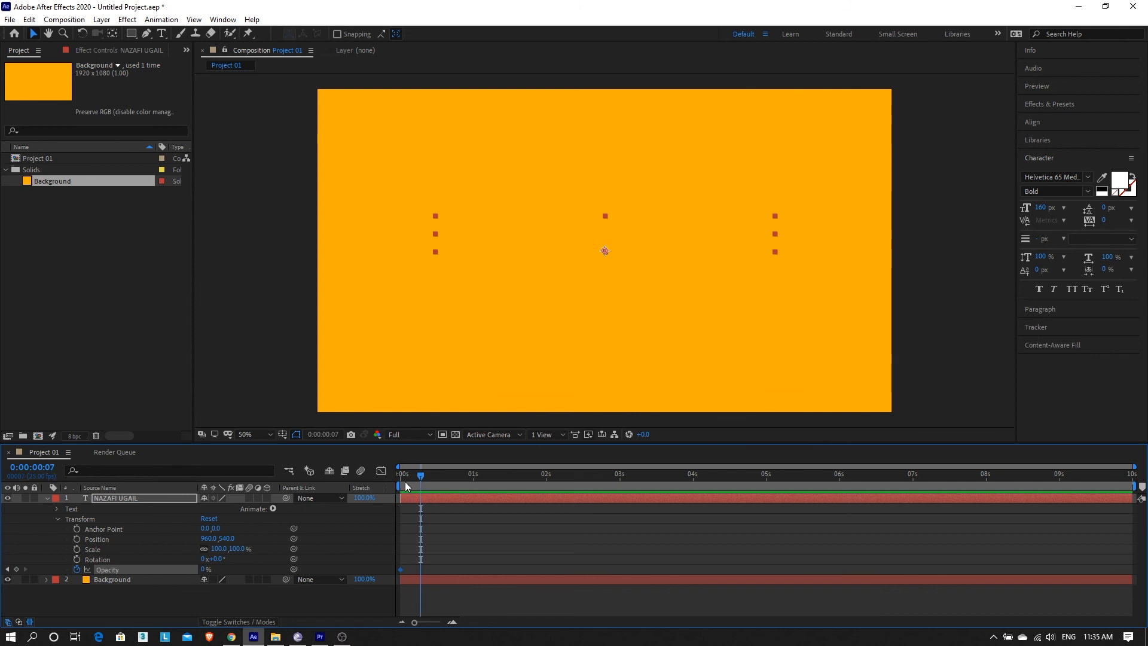
drag(400, 478, 387, 482)
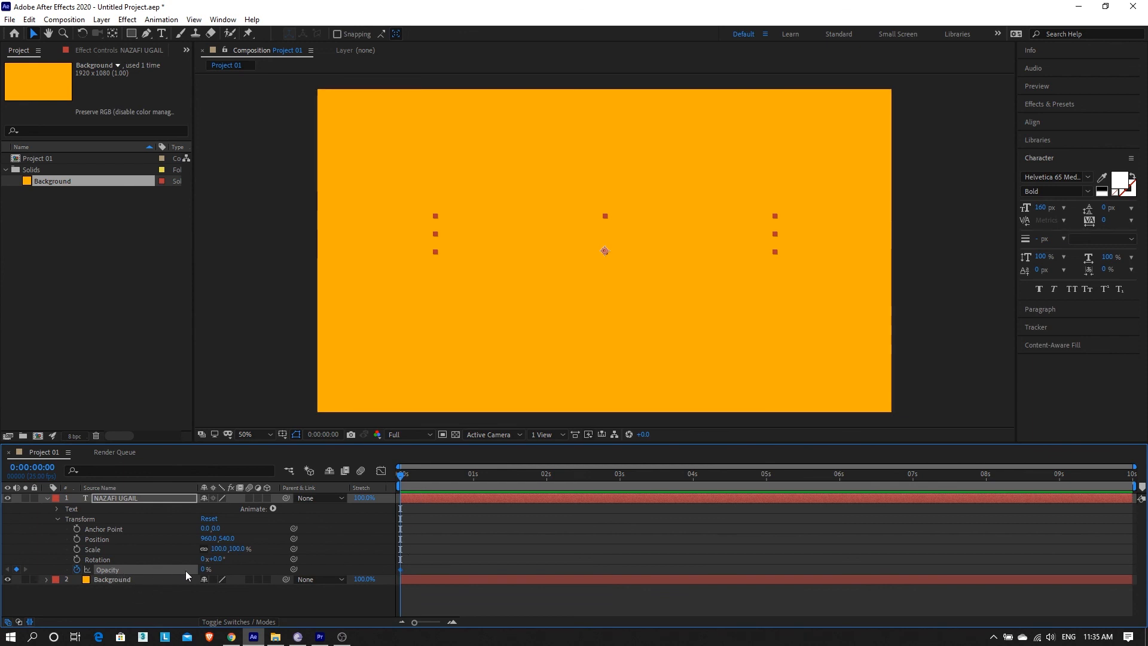
drag(409, 478, 481, 553)
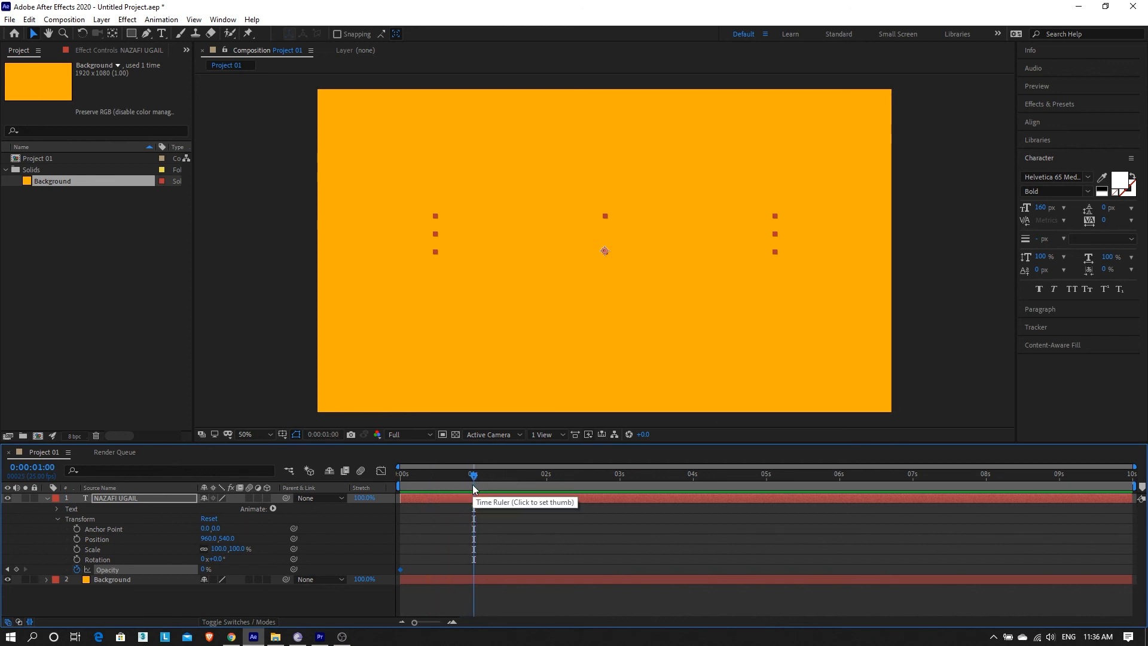
Set Opacity to 100% at the 1-second mark, adding a keyframe.
click(204, 570)
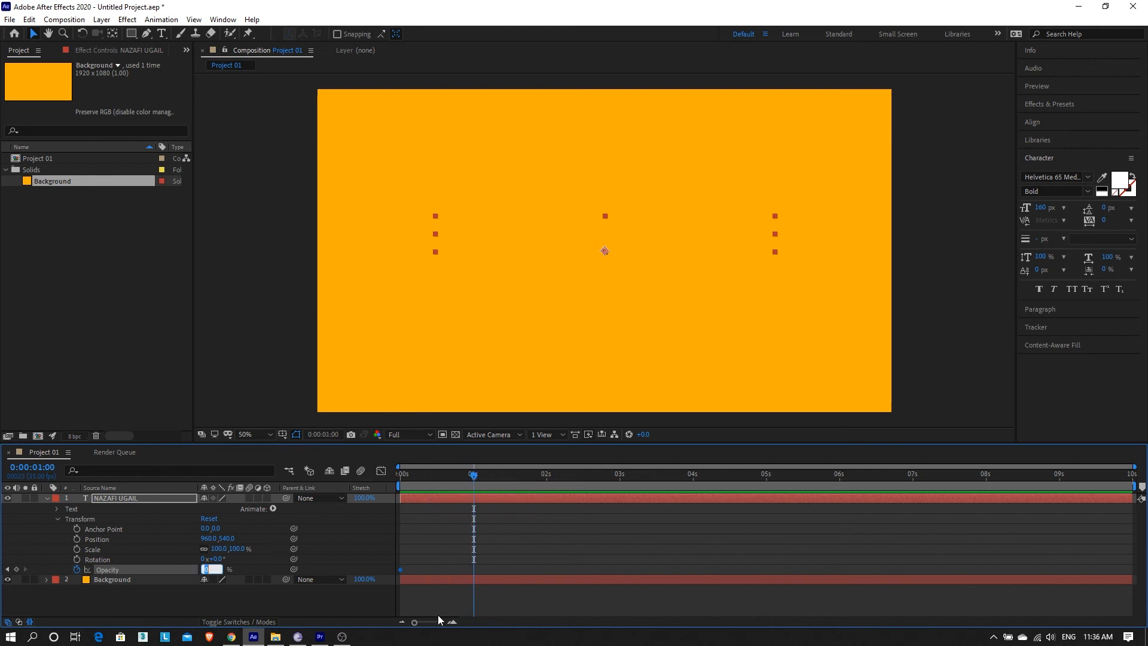
text(100)
key(Return)
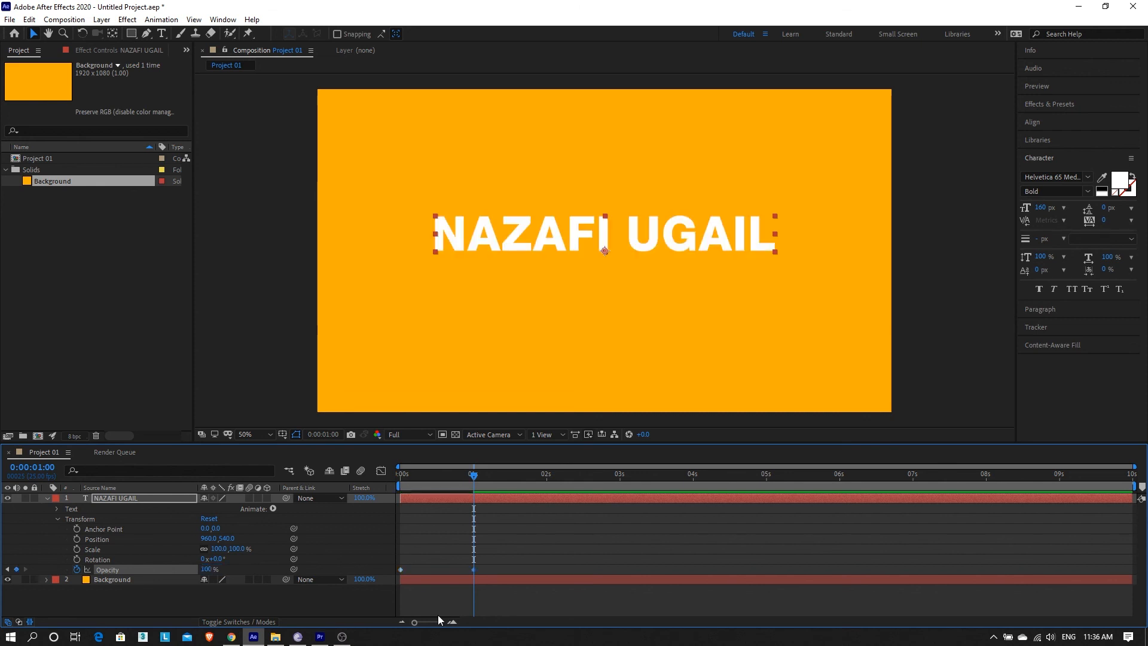
Move the playhead to around the 4-second mark.
drag(448, 477, 768, 501)
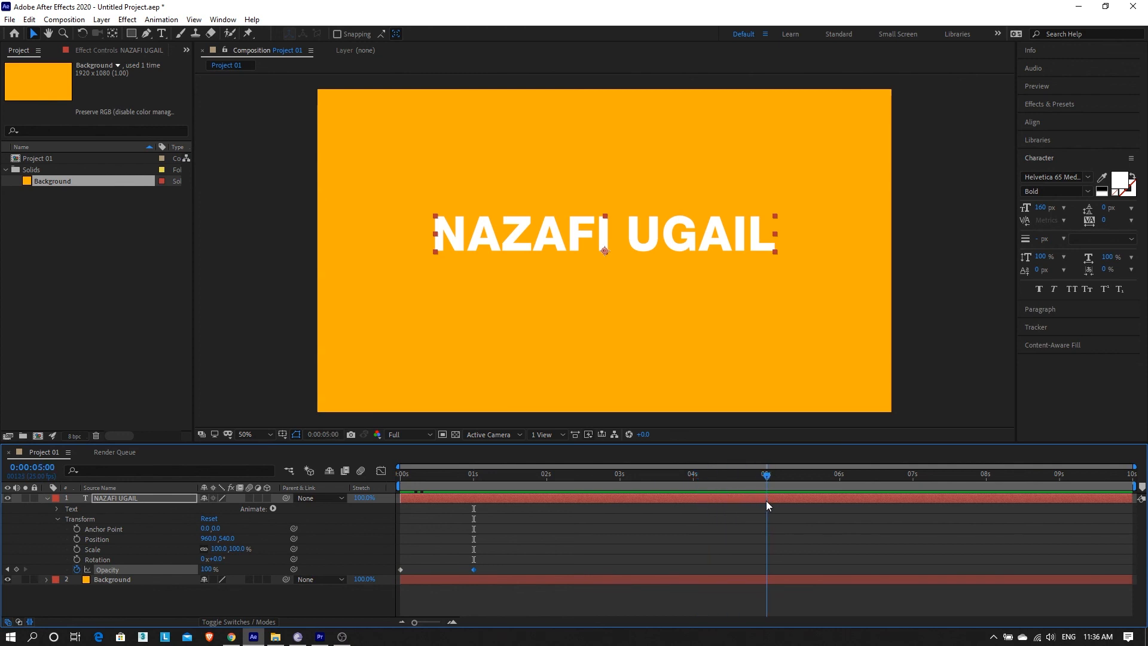
drag(766, 501, 694, 520)
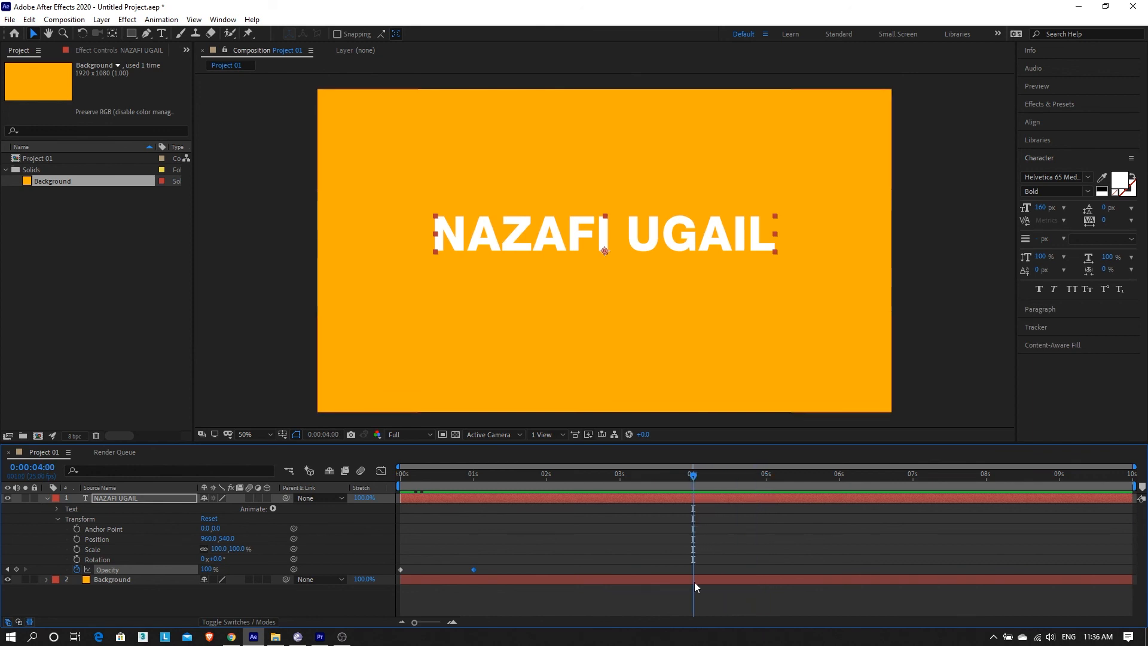
click(521, 573)
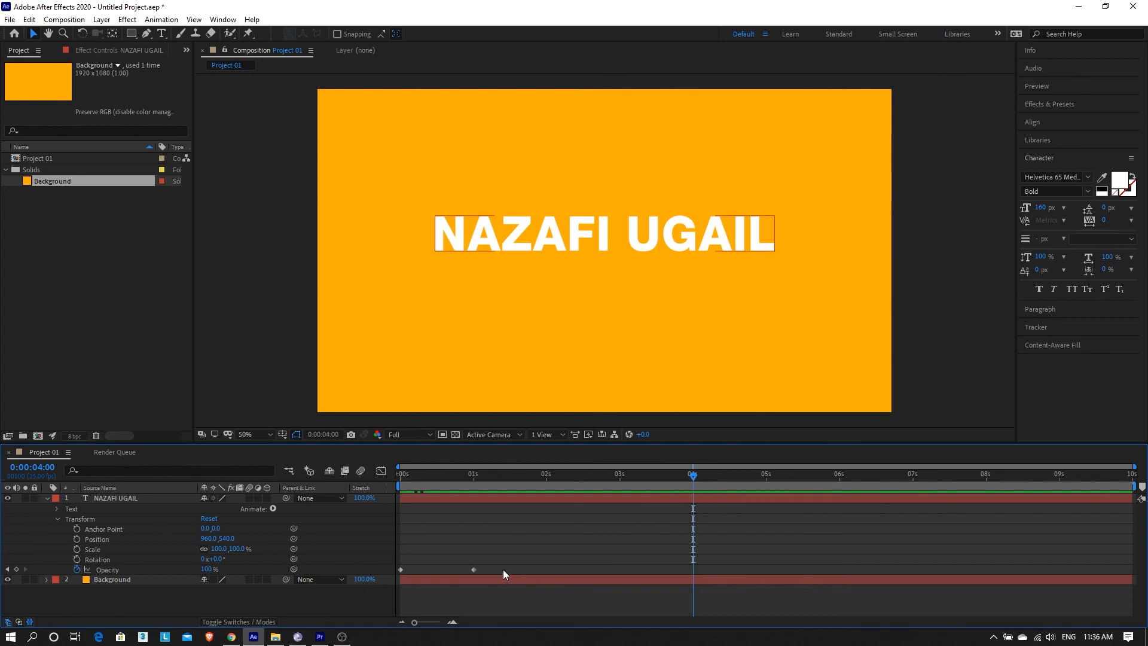
click(473, 571)
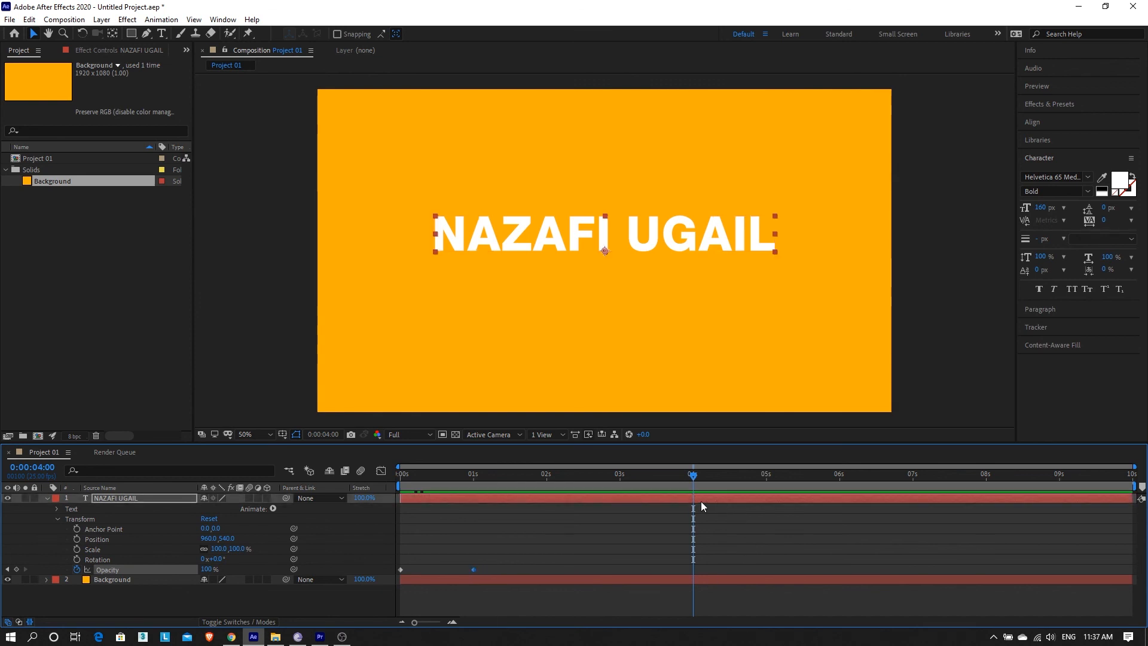
drag(687, 480, 690, 525)
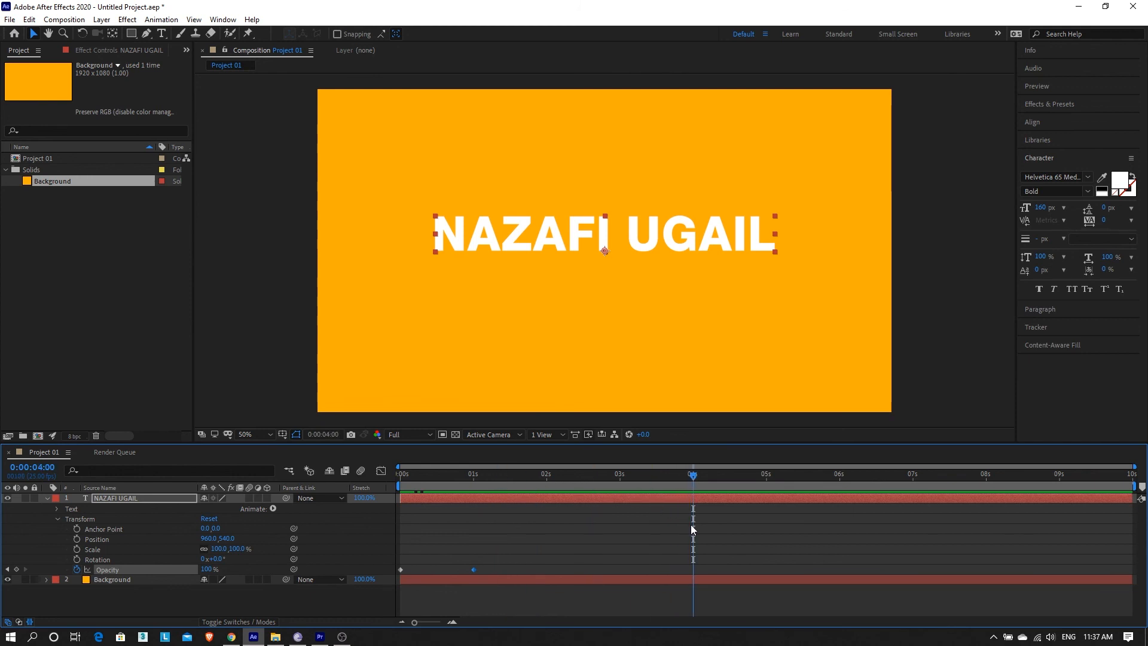
Add a 100% Opacity keyframe at 4 seconds with Alt+Shift+T.
click(670, 499)
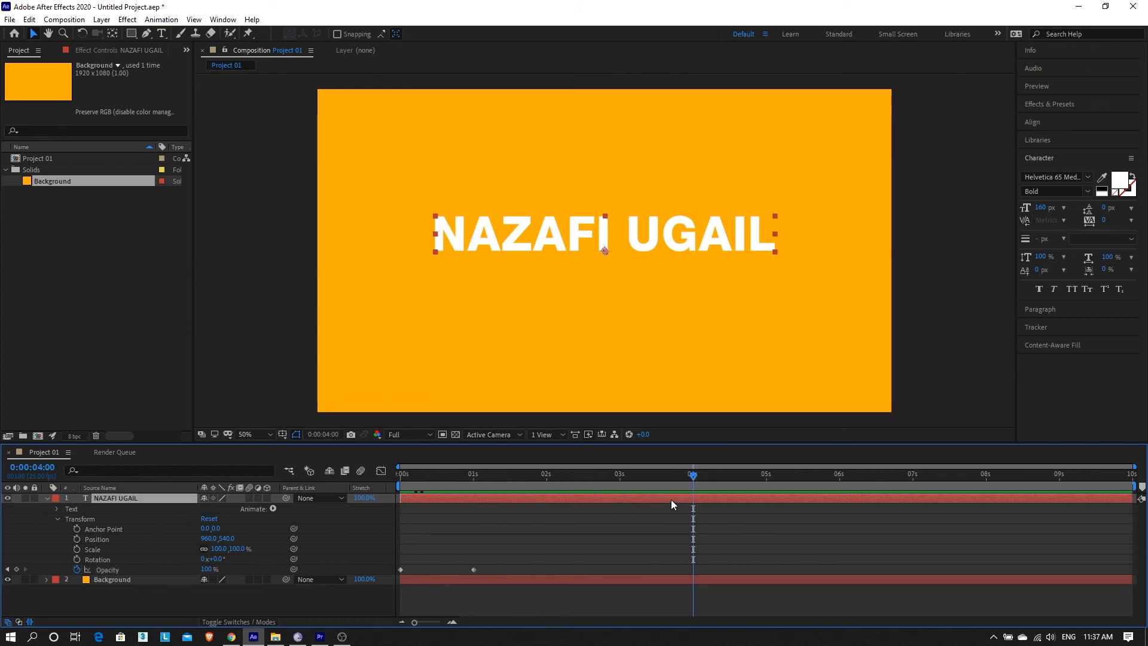
click(124, 569)
key(alt+shift+t)
drag(706, 563, 682, 580)
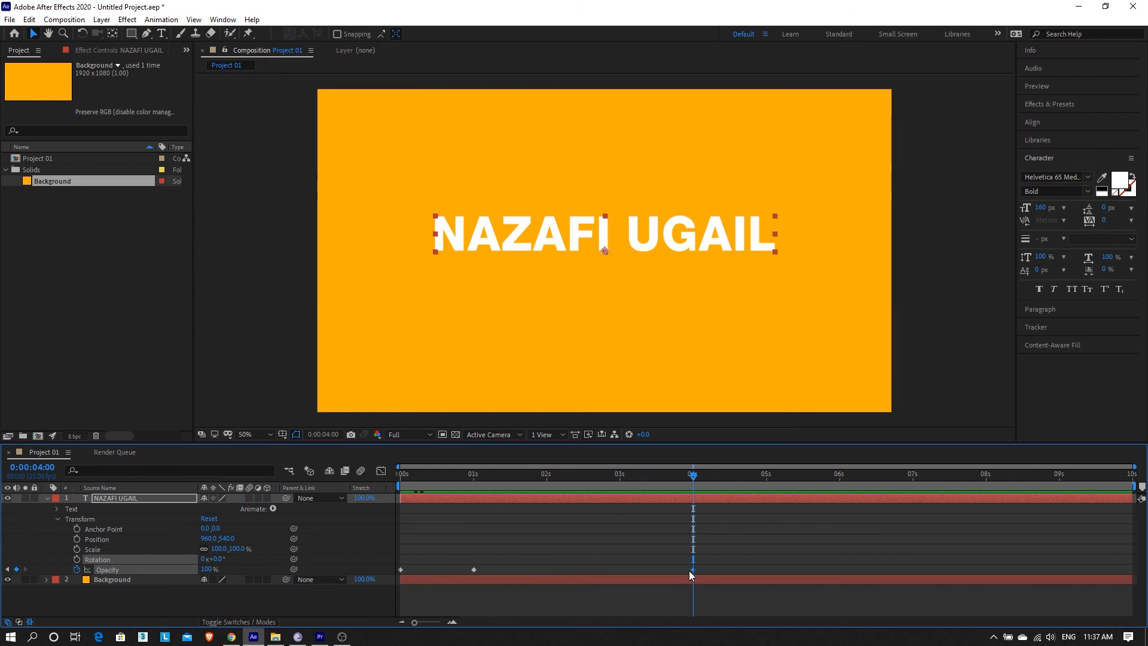
Set Opacity to 0% at 5 seconds and preview the fade from the start.
drag(706, 482, 765, 514)
key(Page_Down)
click(205, 569)
text(0)
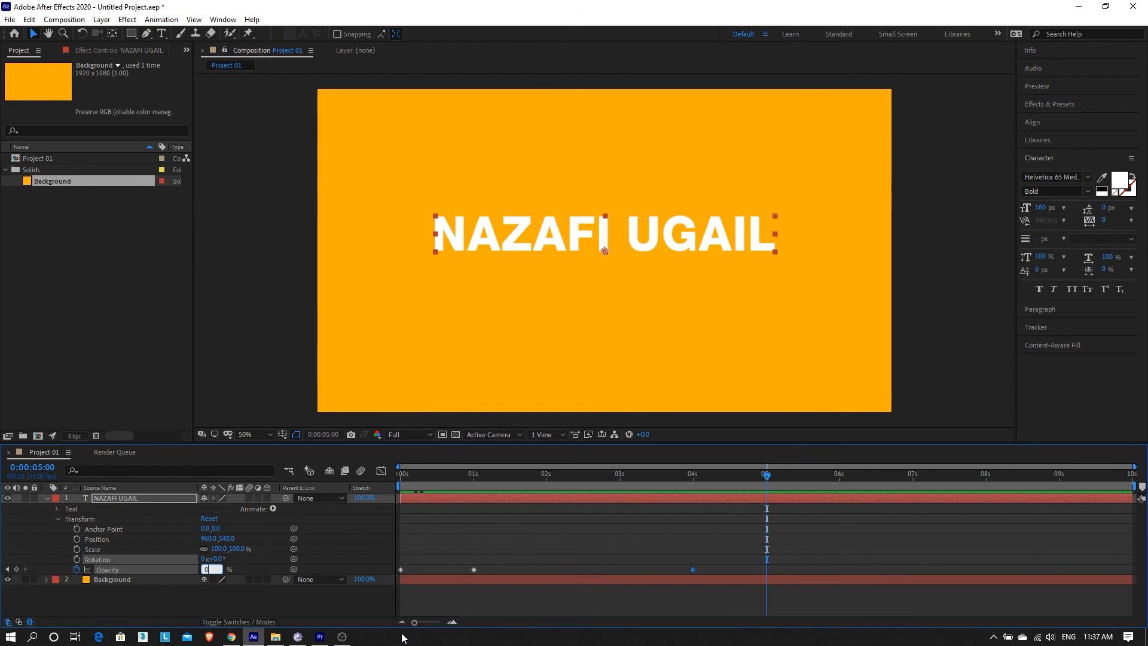
key(Return)
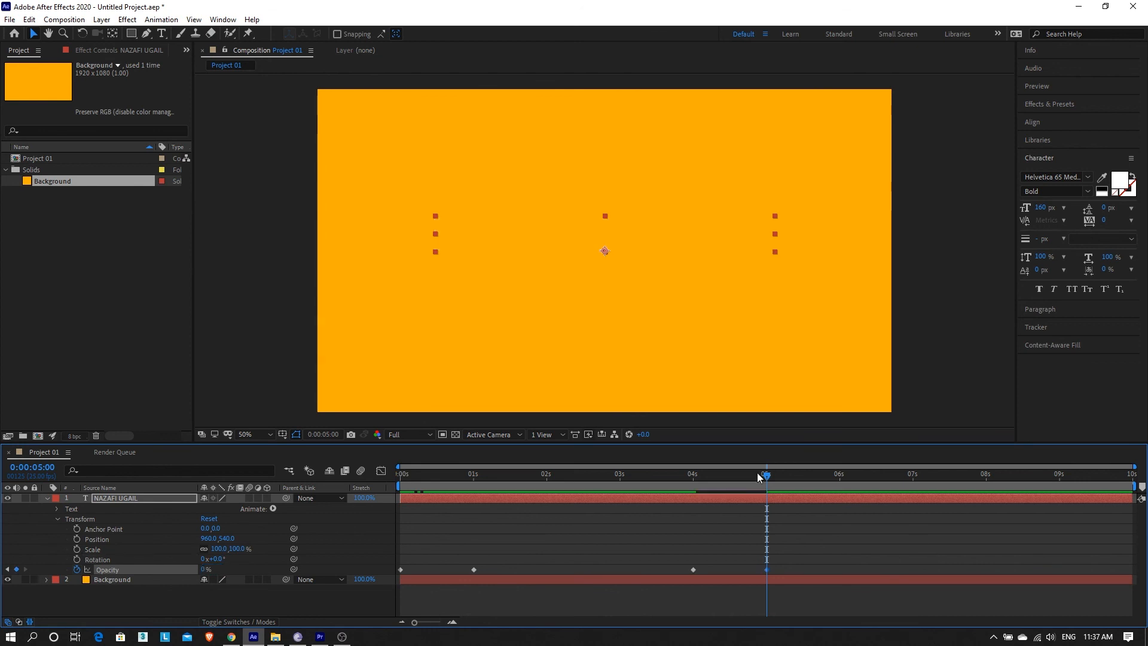
drag(544, 479, 287, 472)
key(space)
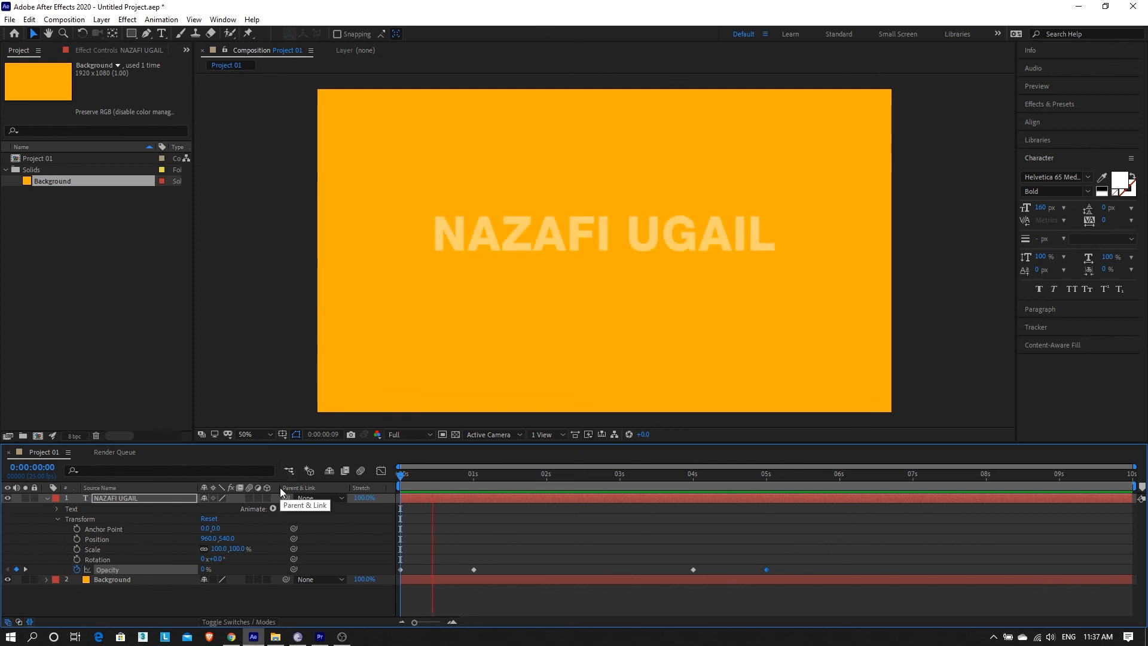